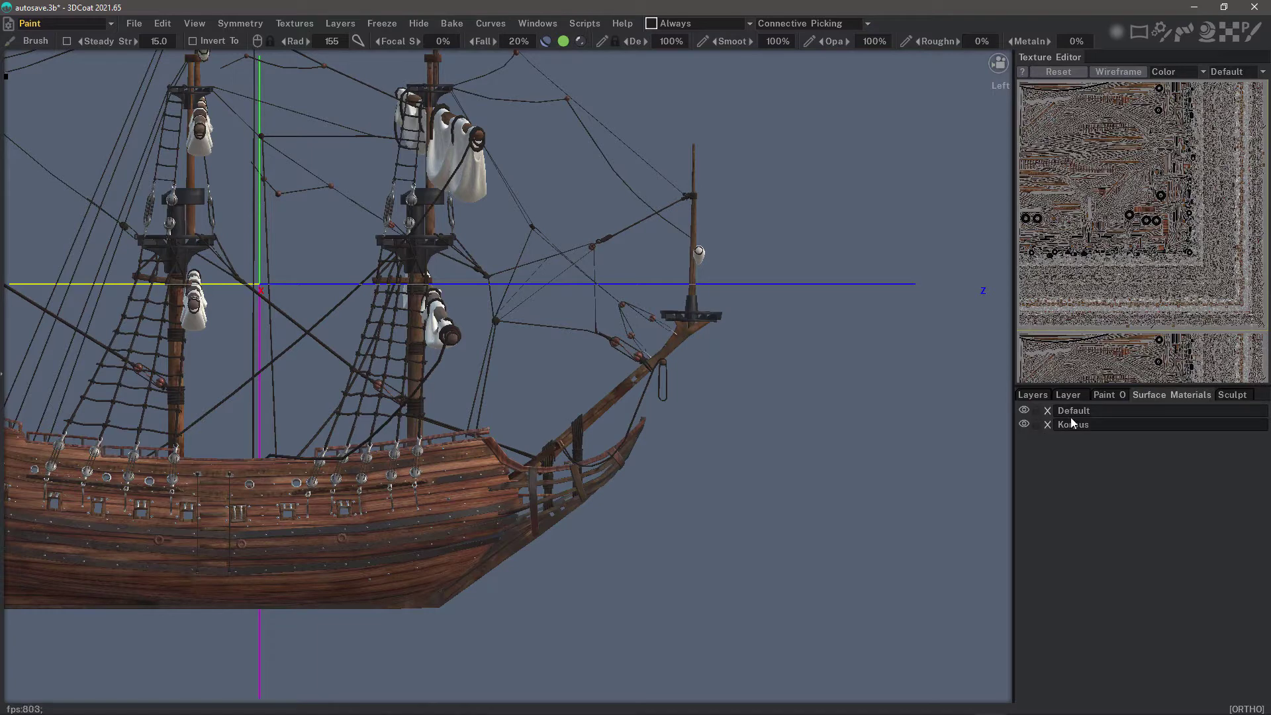
Toggle the Korpus surface material off and on, and close the Surface Materials and Layer Blending panels in the Paint room.
{"action": "left_click", "coordinate": [1025, 424]}
{"action": "left_click", "coordinate": [1024, 424]}
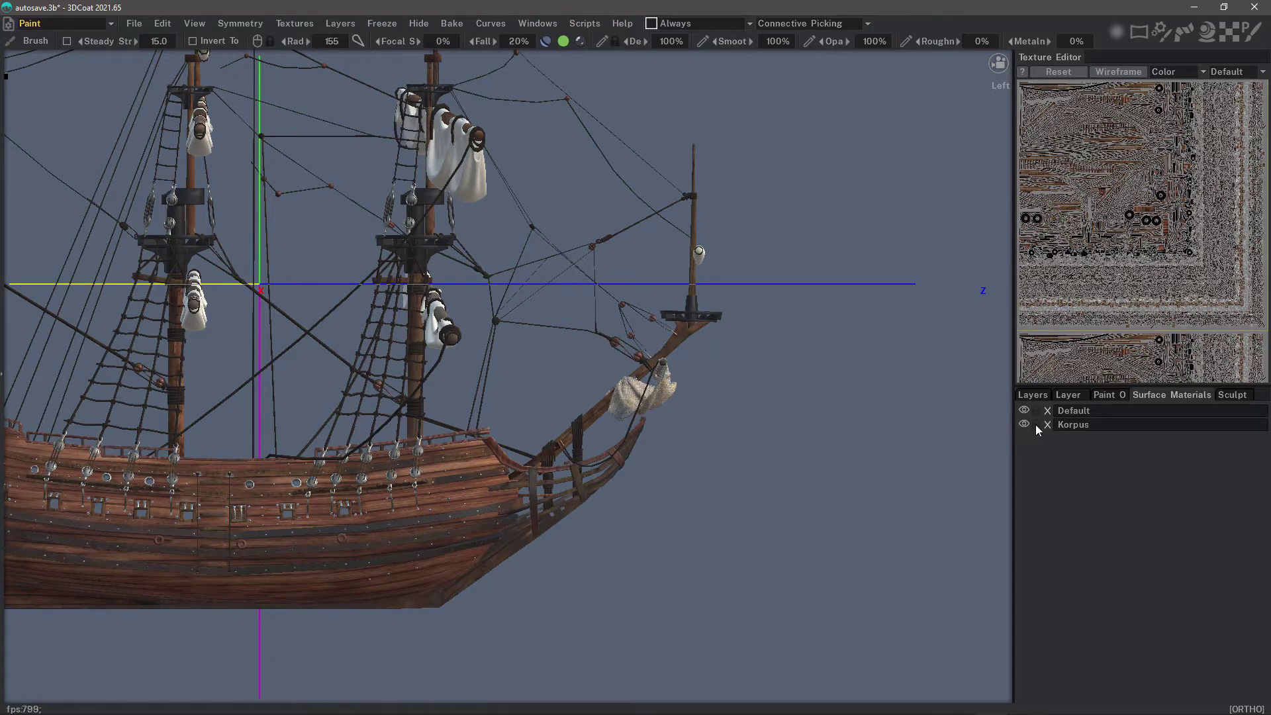
{"action": "left_click_drag", "start_coordinate": [1192, 395], "coordinate": [882, 413]}
{"action": "left_click", "coordinate": [866, 391]}
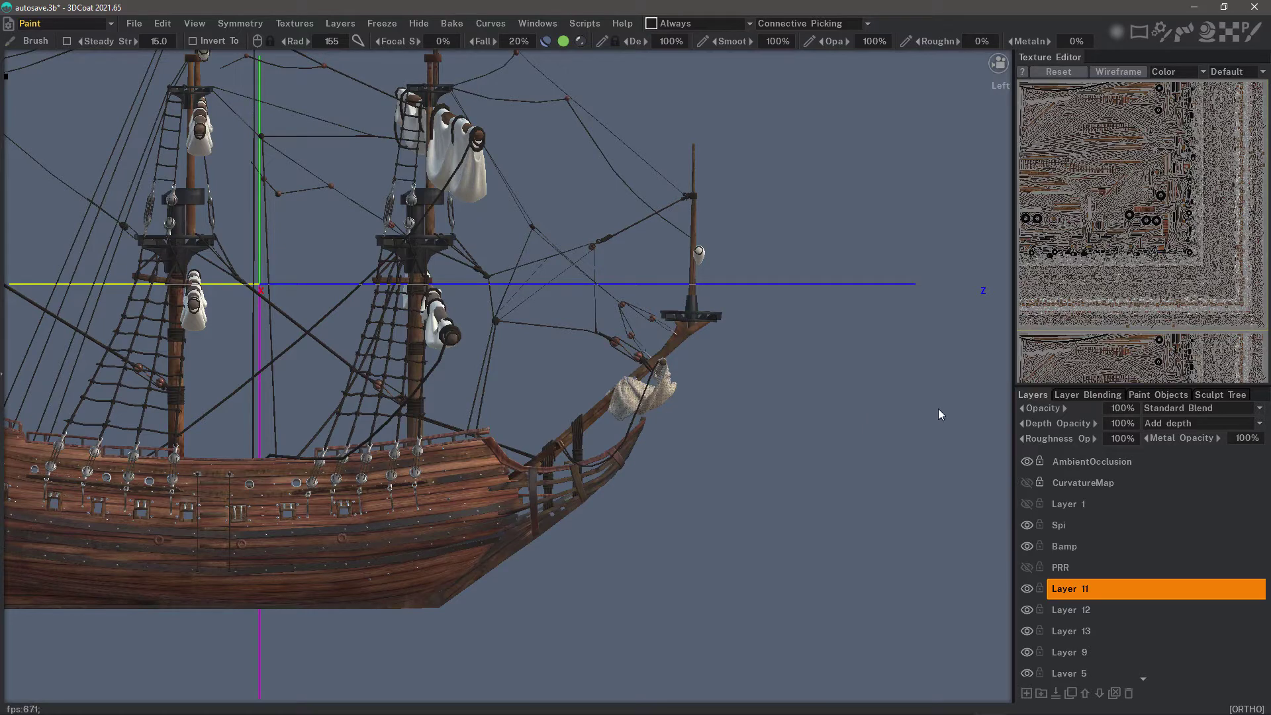
{"action": "left_click", "coordinate": [1099, 395]}
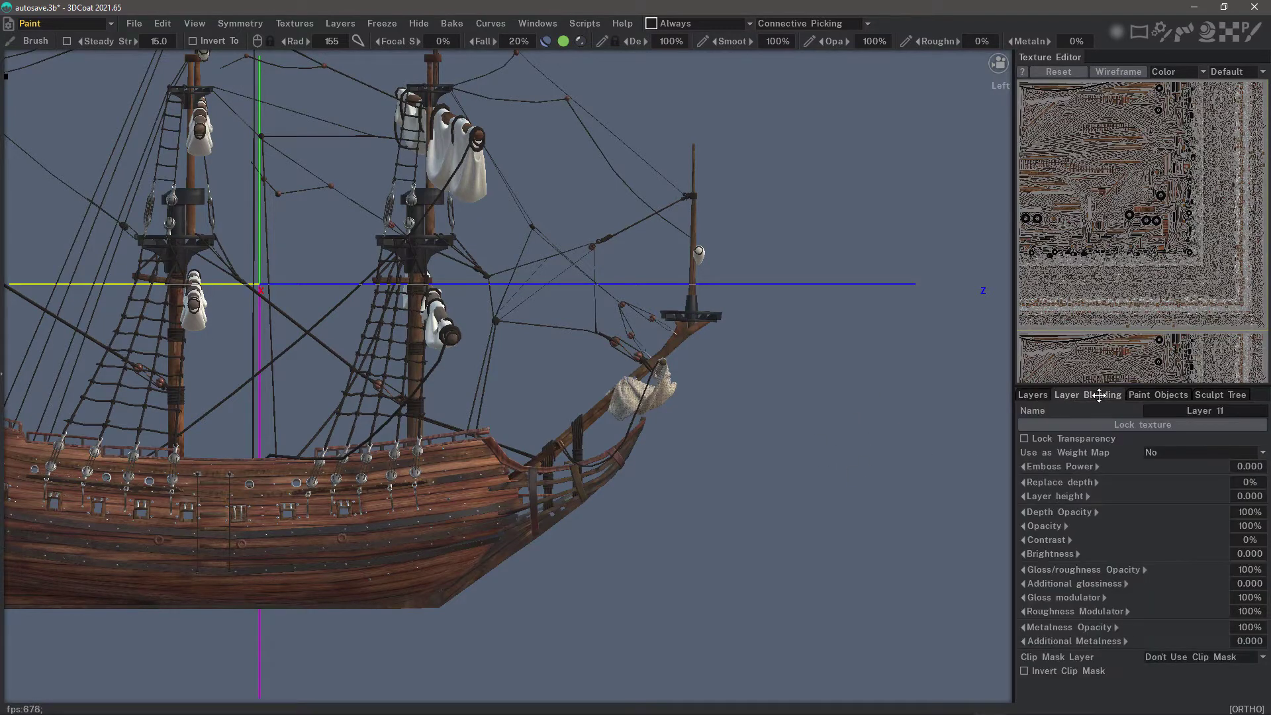
{"action": "left_click_drag", "start_coordinate": [1101, 396], "coordinate": [896, 398]}
{"action": "left_click", "coordinate": [940, 395]}
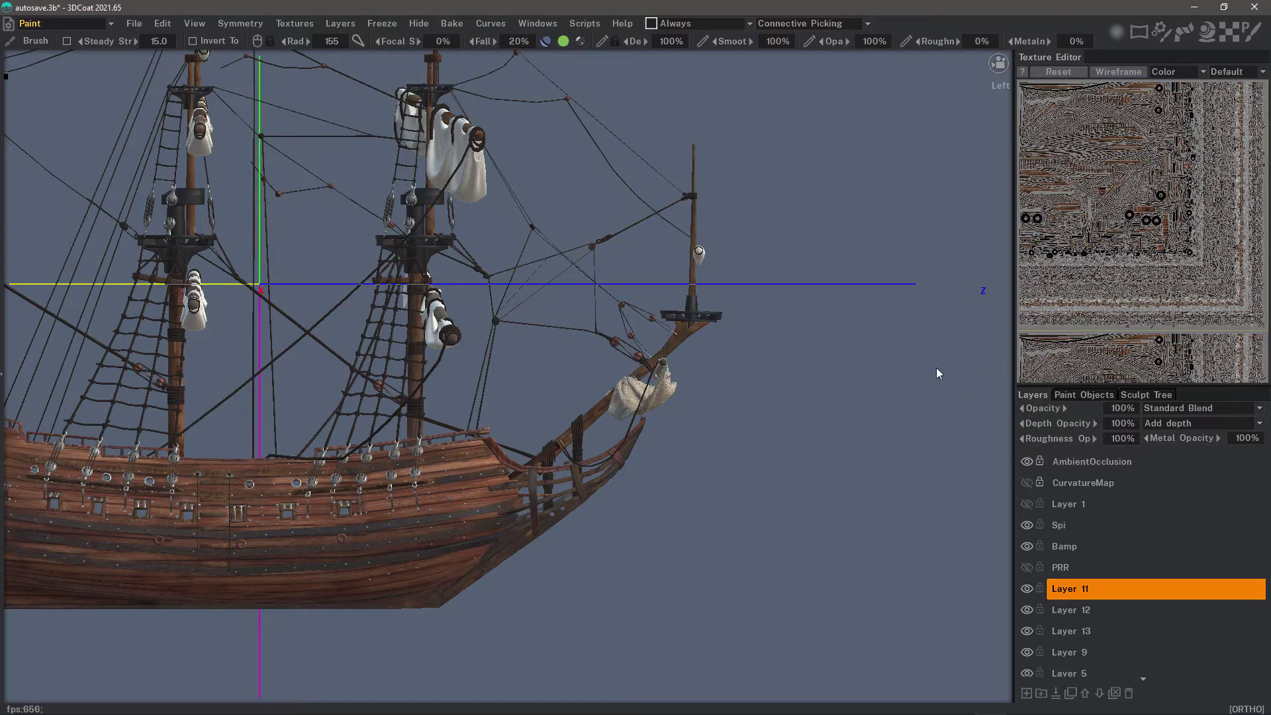
Isolate paint object a, add Tension_2, a1 and a4 to the view, and restore the visibility of the other objects.
{"action": "left_click", "coordinate": [1081, 395]}
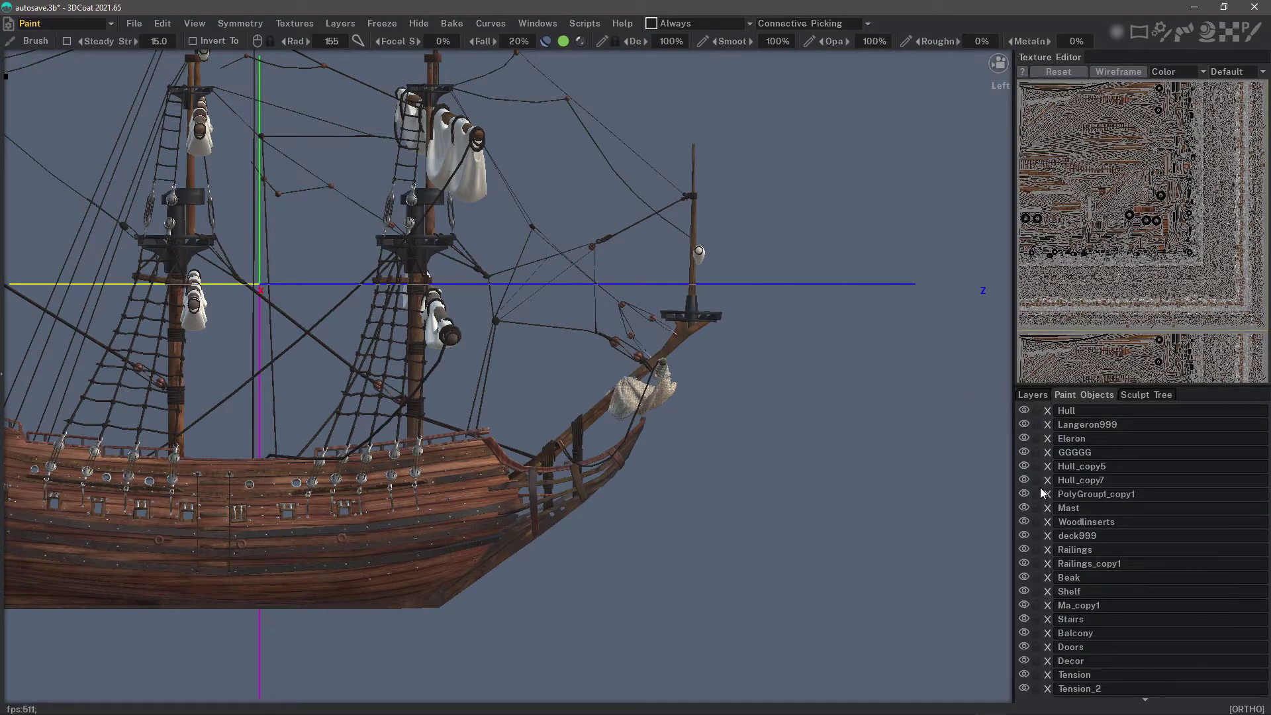
{"action": "scroll", "coordinate": [1125, 625], "scroll_direction": "down", "scroll_amount": 4}
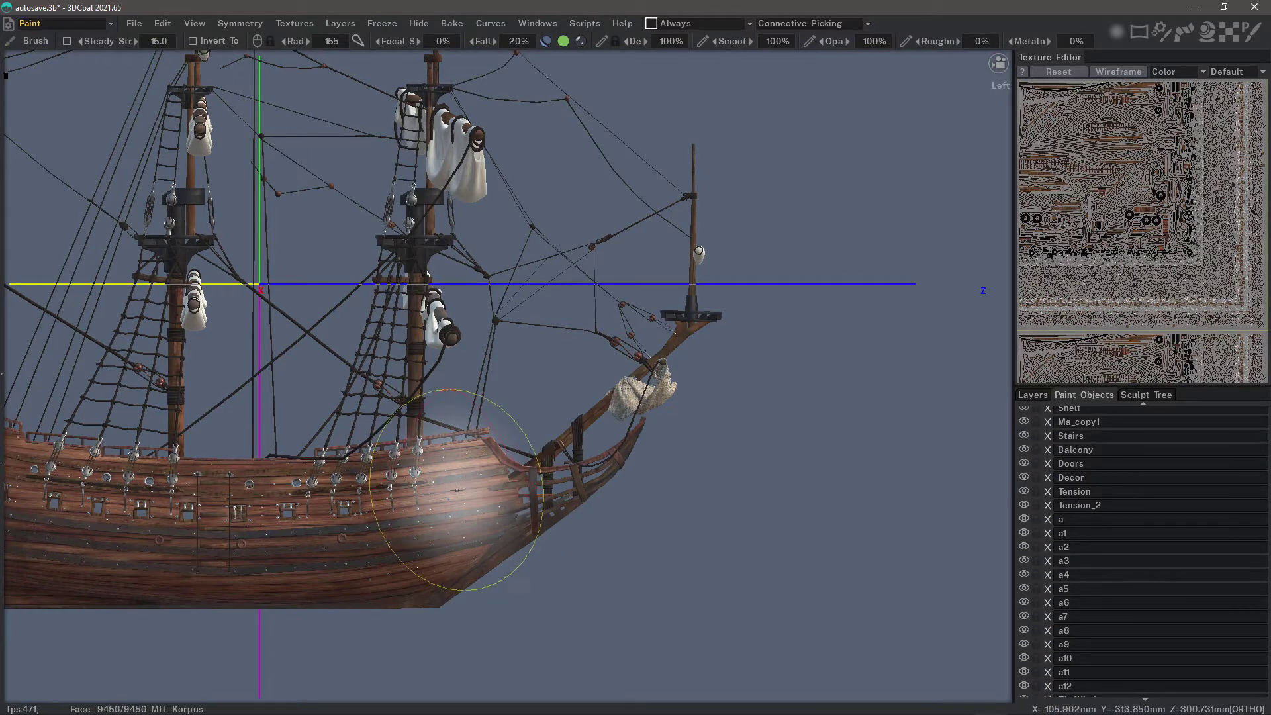
{"action": "left_click", "coordinate": [1024, 521], "text": "alt"}
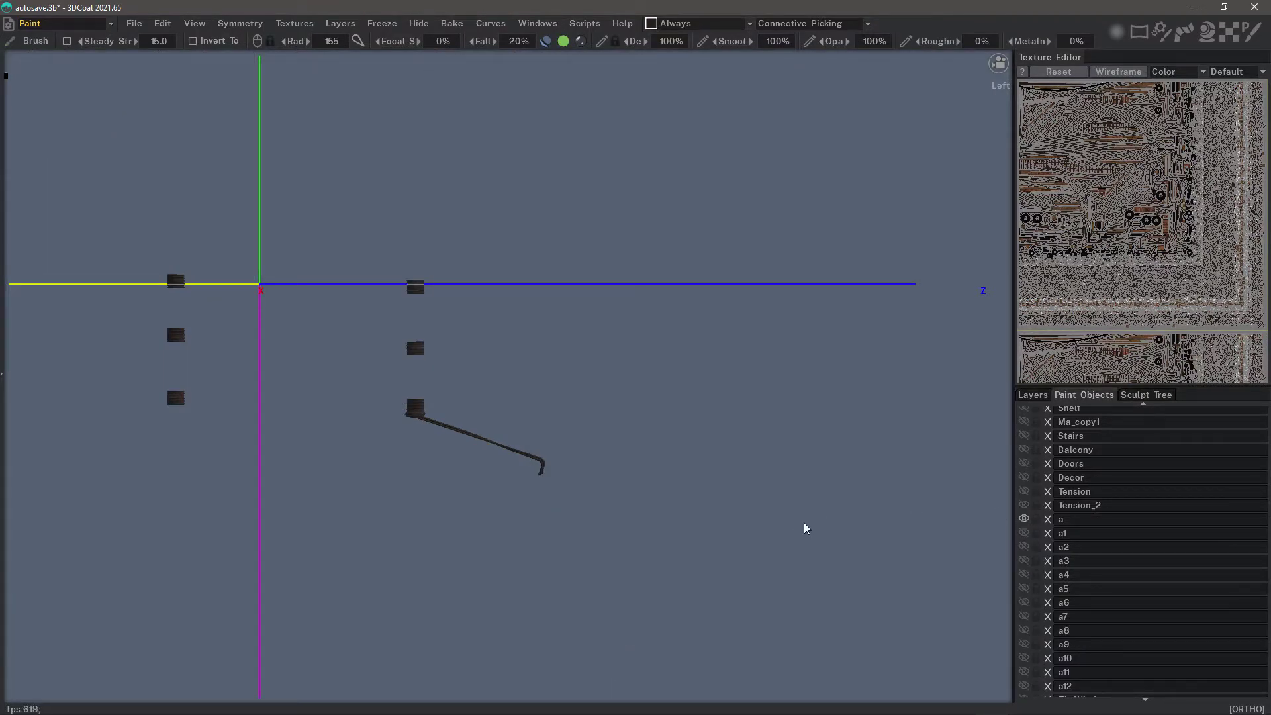
{"action": "left_click", "coordinate": [1024, 505]}
{"action": "left_click", "coordinate": [1024, 533]}
{"action": "left_click", "coordinate": [1023, 575]}
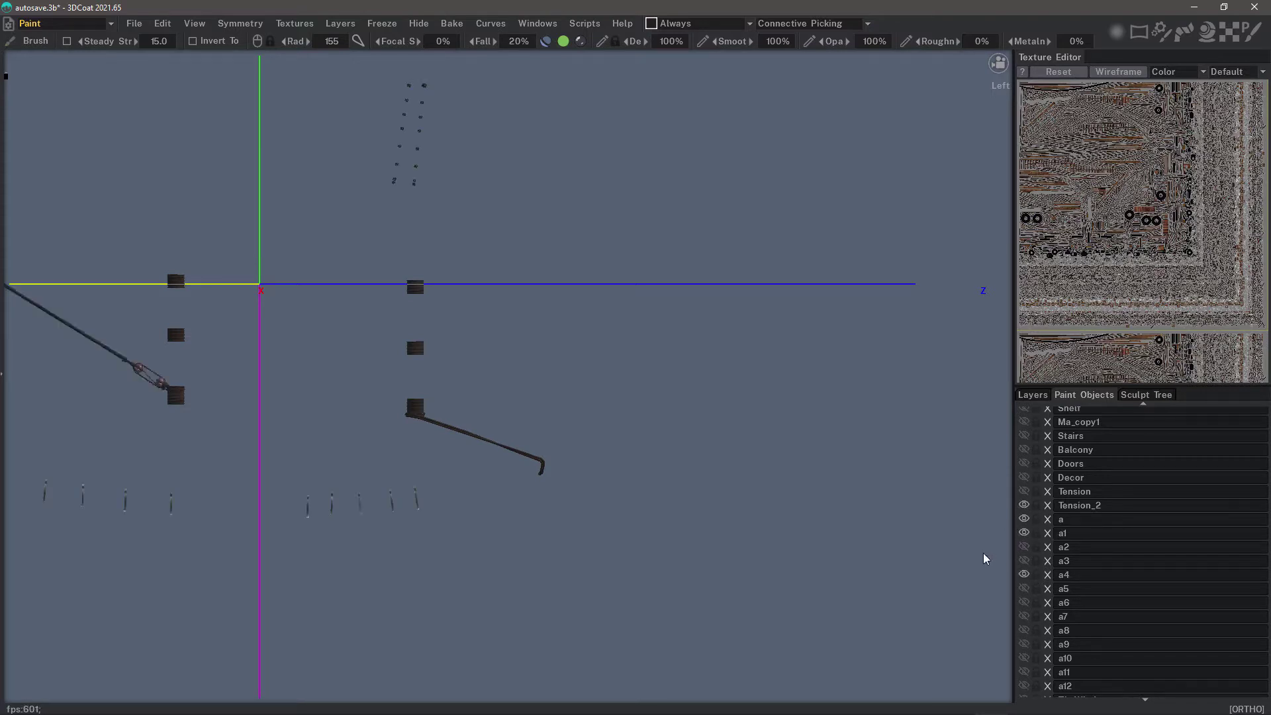
{"action": "left_click", "coordinate": [1024, 533], "text": "alt"}
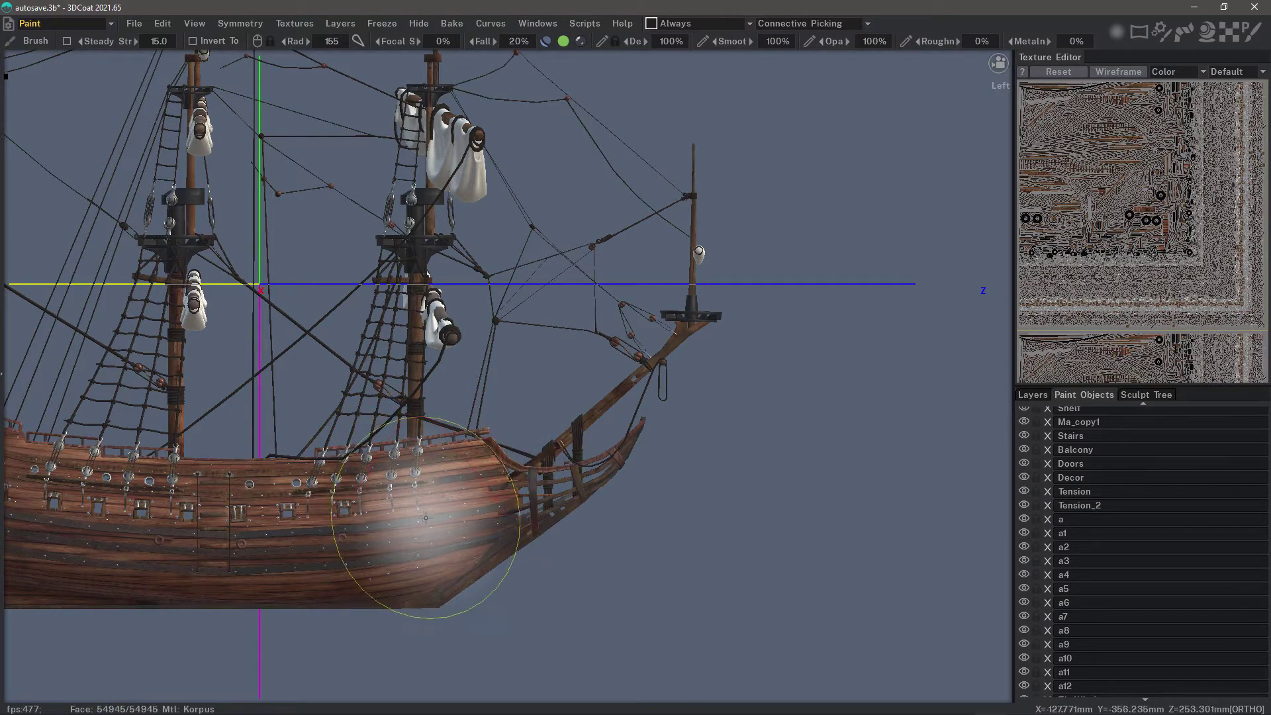
Switch to the Tweak room and activate the Select/Transform tool with the whole ship in view.
{"action": "right_click_drag", "start_coordinate": [428, 518], "coordinate": [384, 526]}
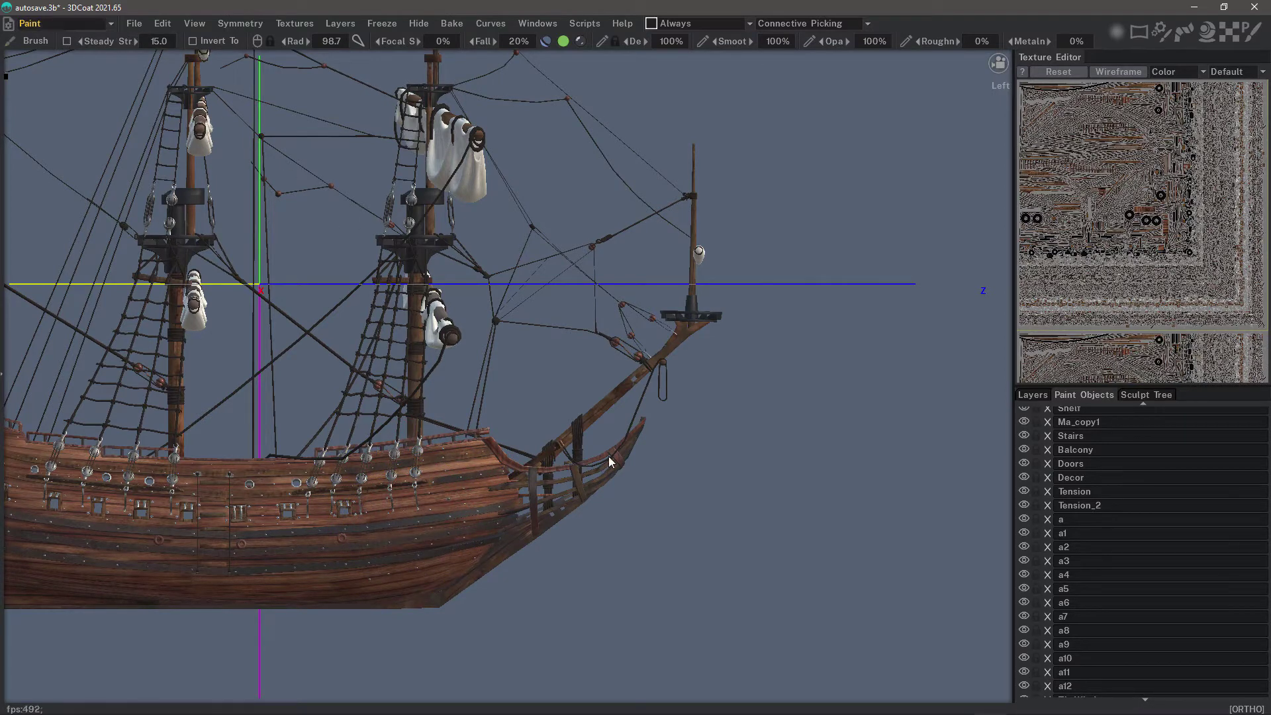
{"action": "left_click", "coordinate": [88, 22]}
{"action": "left_click", "coordinate": [53, 55]}
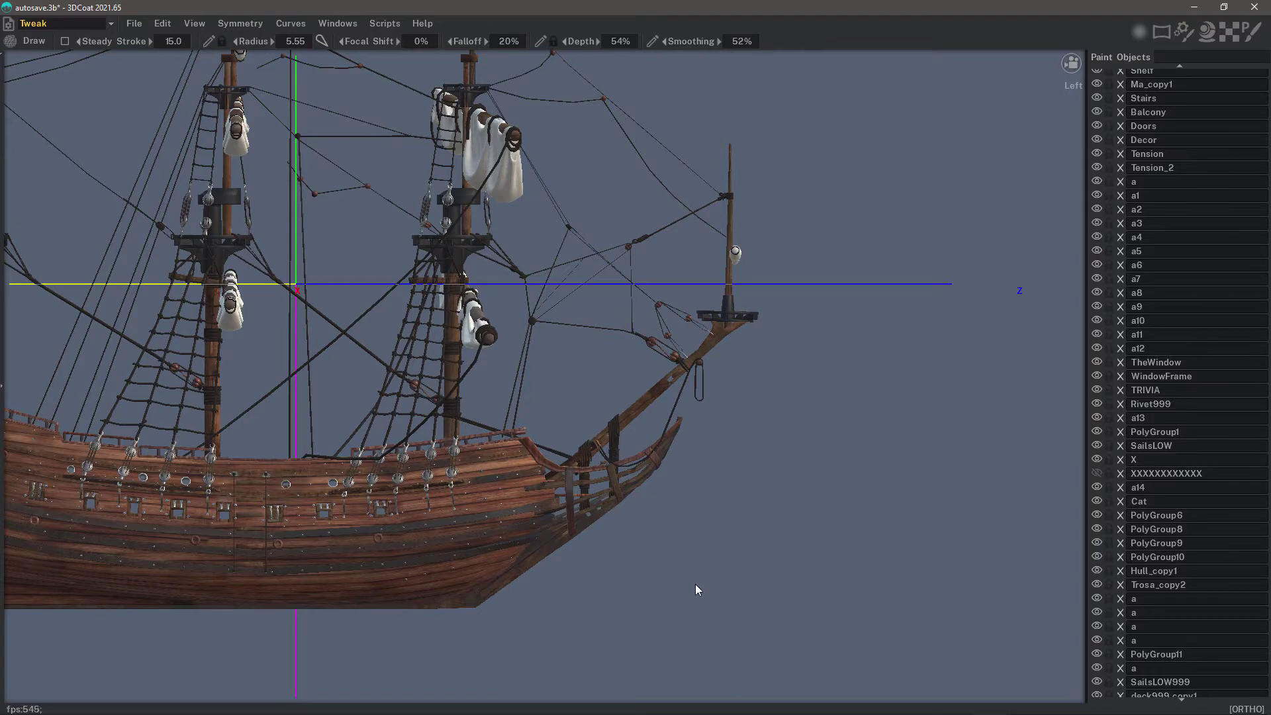
{"action": "middle_click_drag", "start_coordinate": [341, 380], "coordinate": [508, 307]}
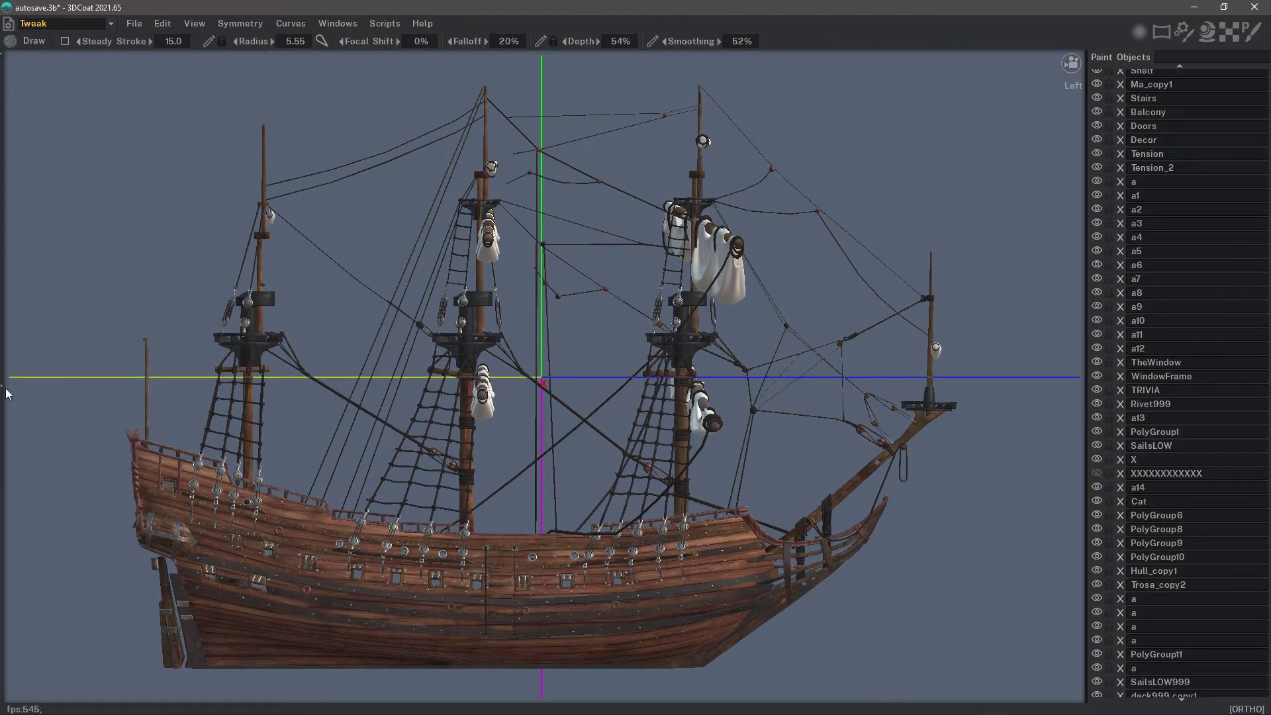
{"action": "mouse_move", "coordinate": [3, 392]}
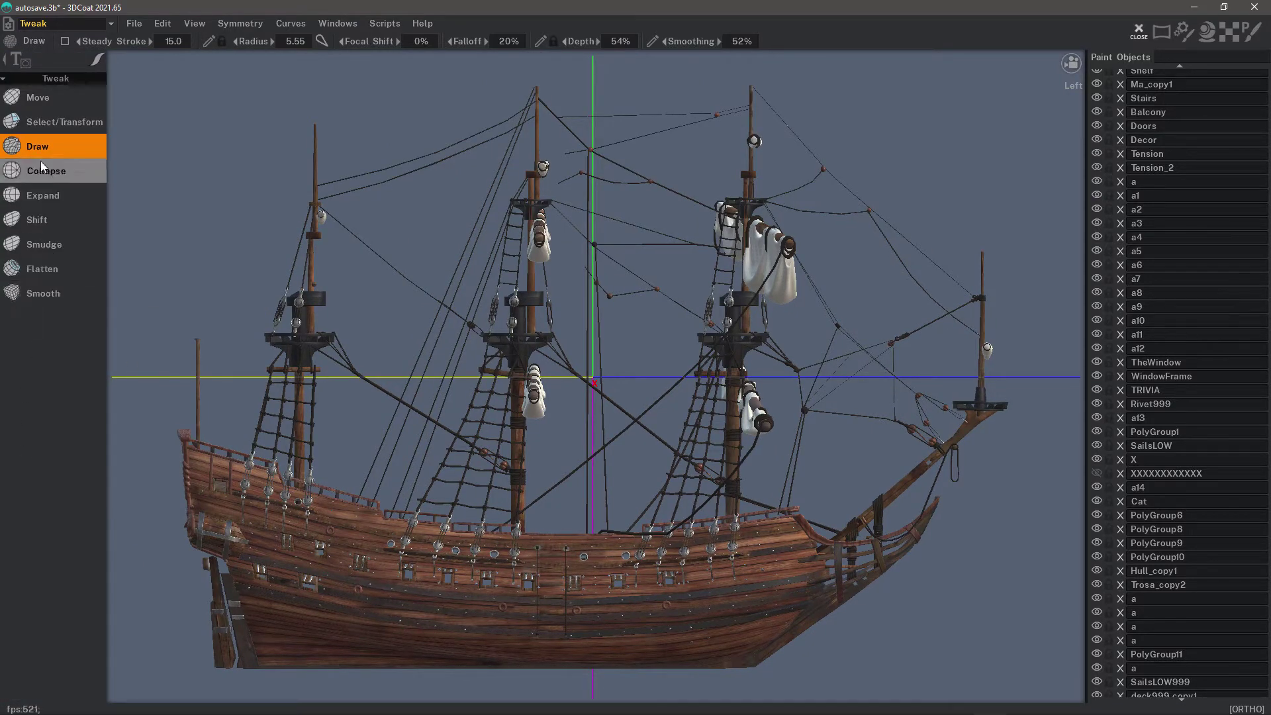
{"action": "left_click", "coordinate": [66, 121]}
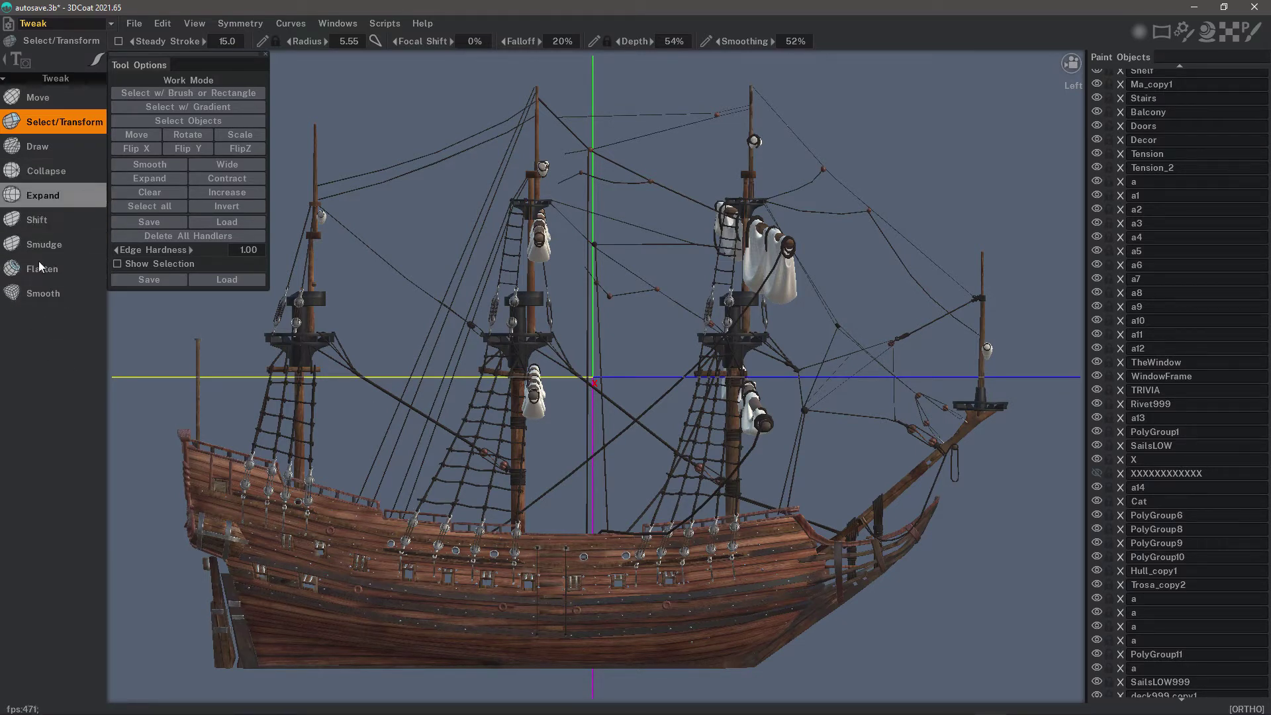
Switch to the UV room and look through its selection tools and UV commands.
{"action": "left_click", "coordinate": [89, 22]}
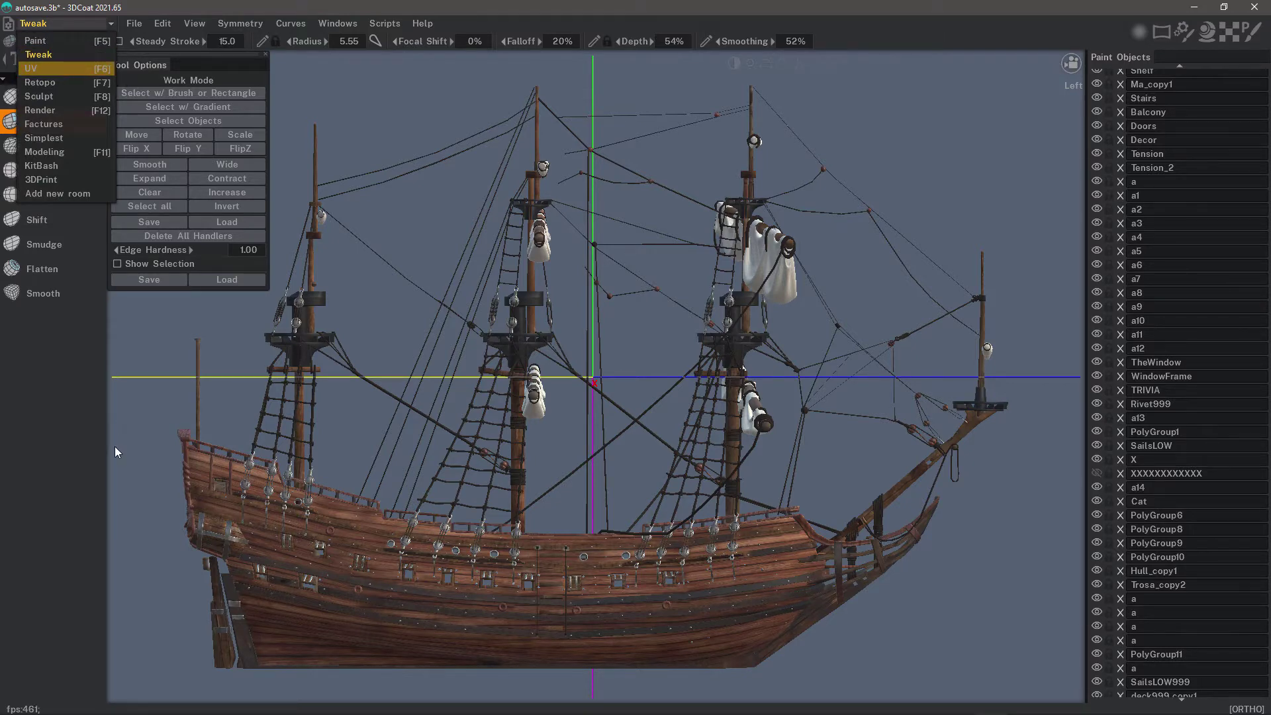
{"action": "key", "text": "F6"}
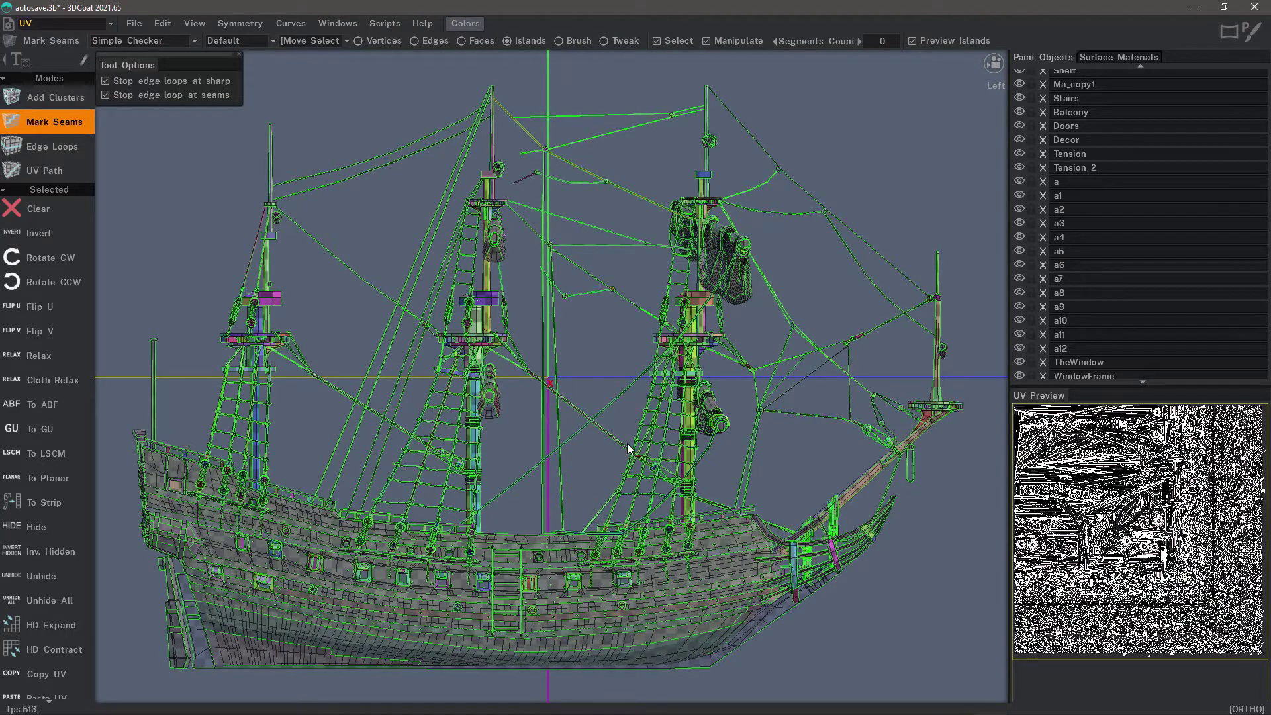
{"action": "scroll", "coordinate": [66, 361], "scroll_direction": "down", "scroll_amount": 5}
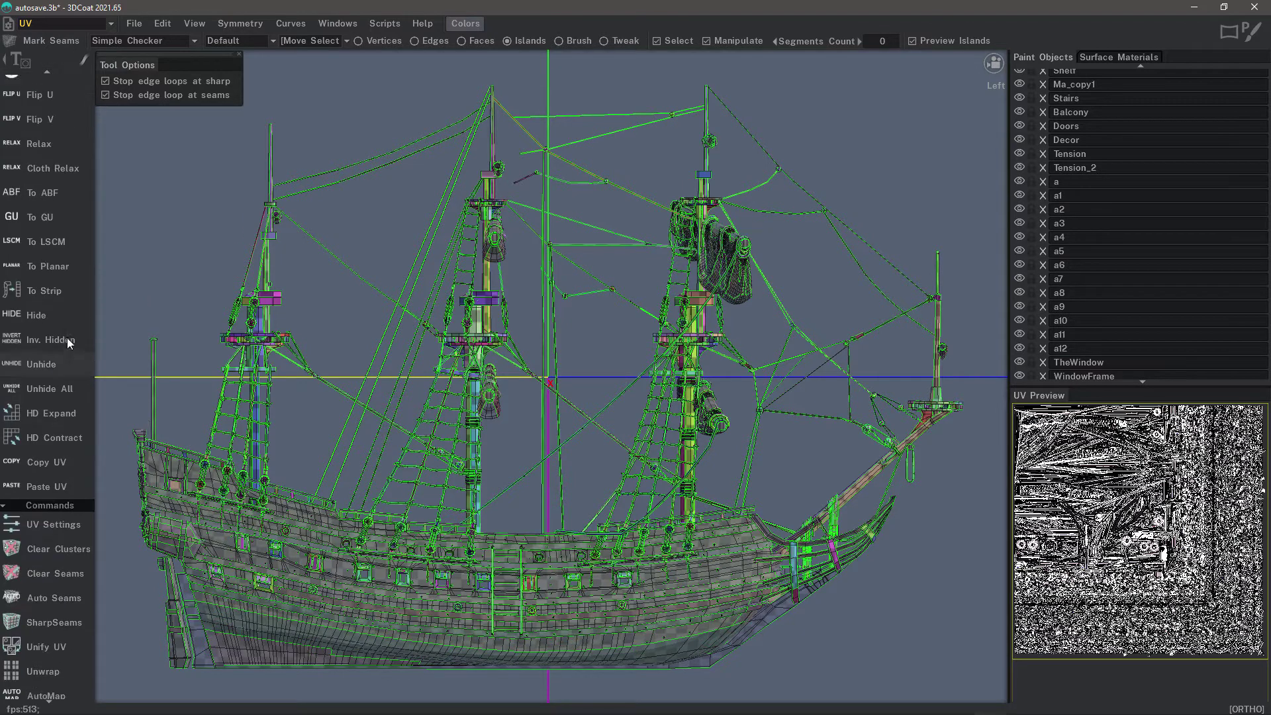
{"action": "scroll", "coordinate": [73, 530], "scroll_direction": "down", "scroll_amount": 3}
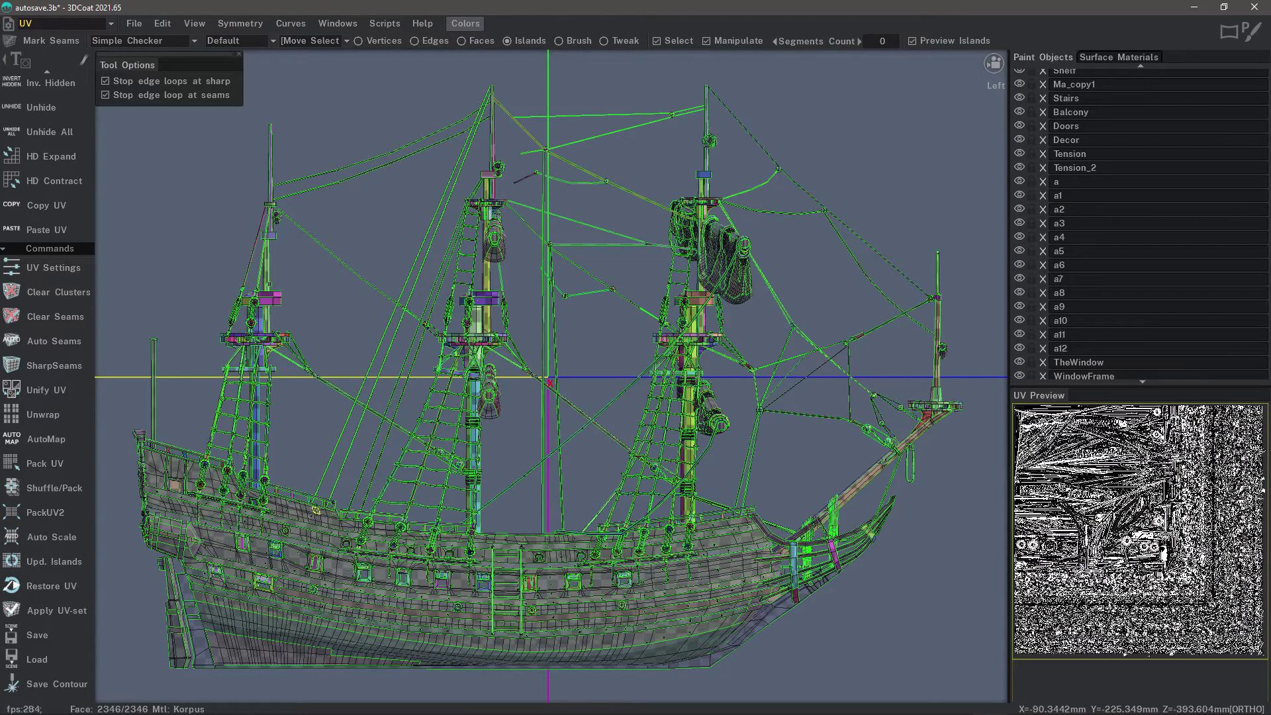
Switch to the Retopo room with the whole ship in view and review its checker and shading display options.
{"action": "left_click", "coordinate": [74, 21]}
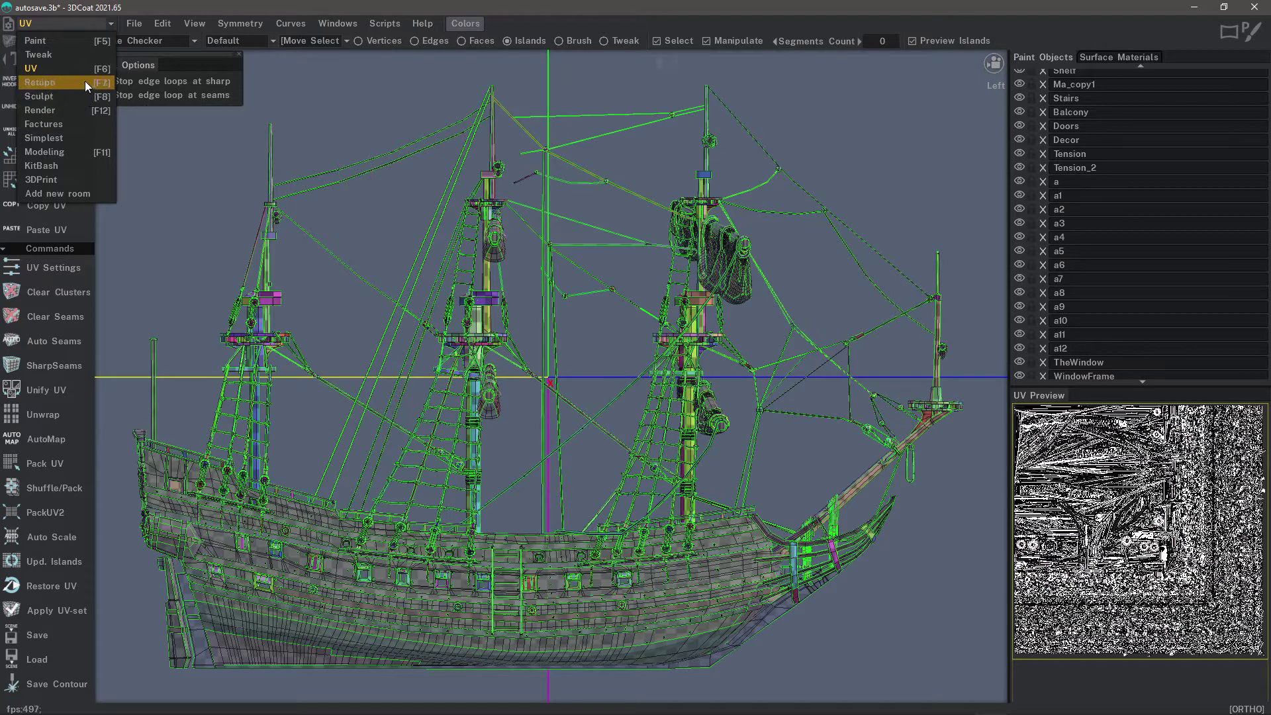
{"action": "key", "text": "Return"}
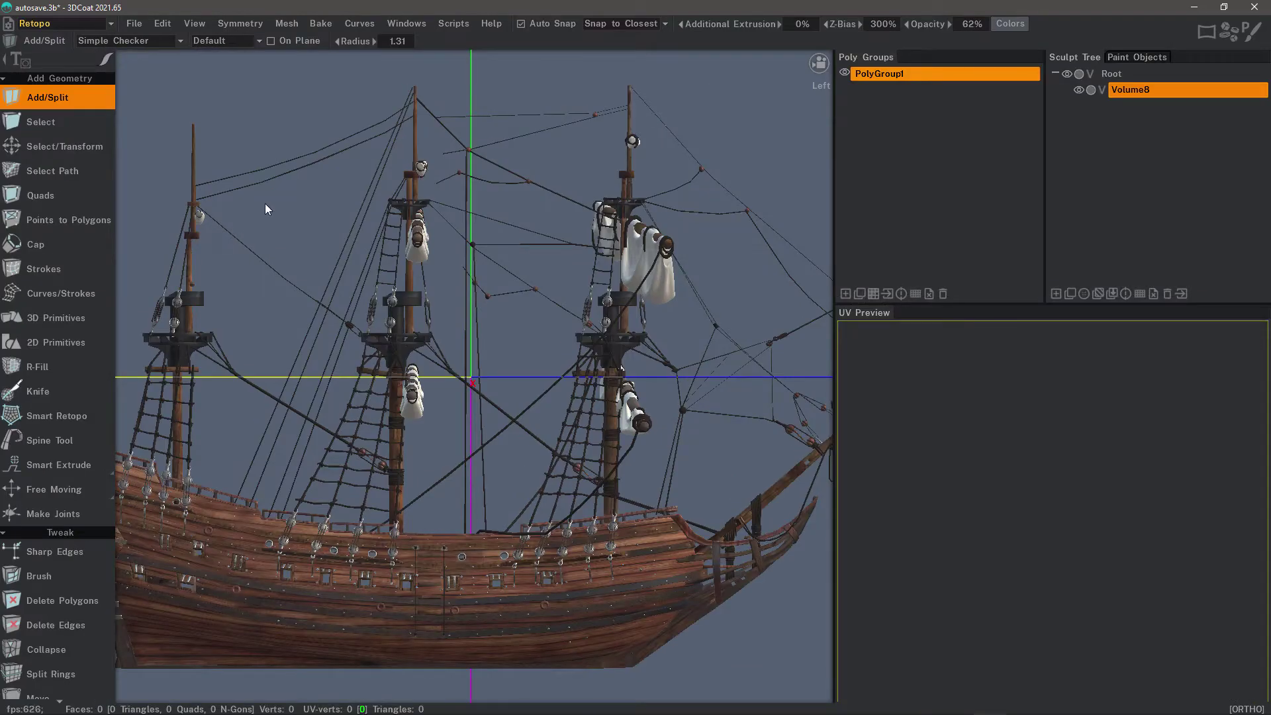
{"action": "scroll", "coordinate": [496, 407], "scroll_direction": "down", "scroll_amount": 1}
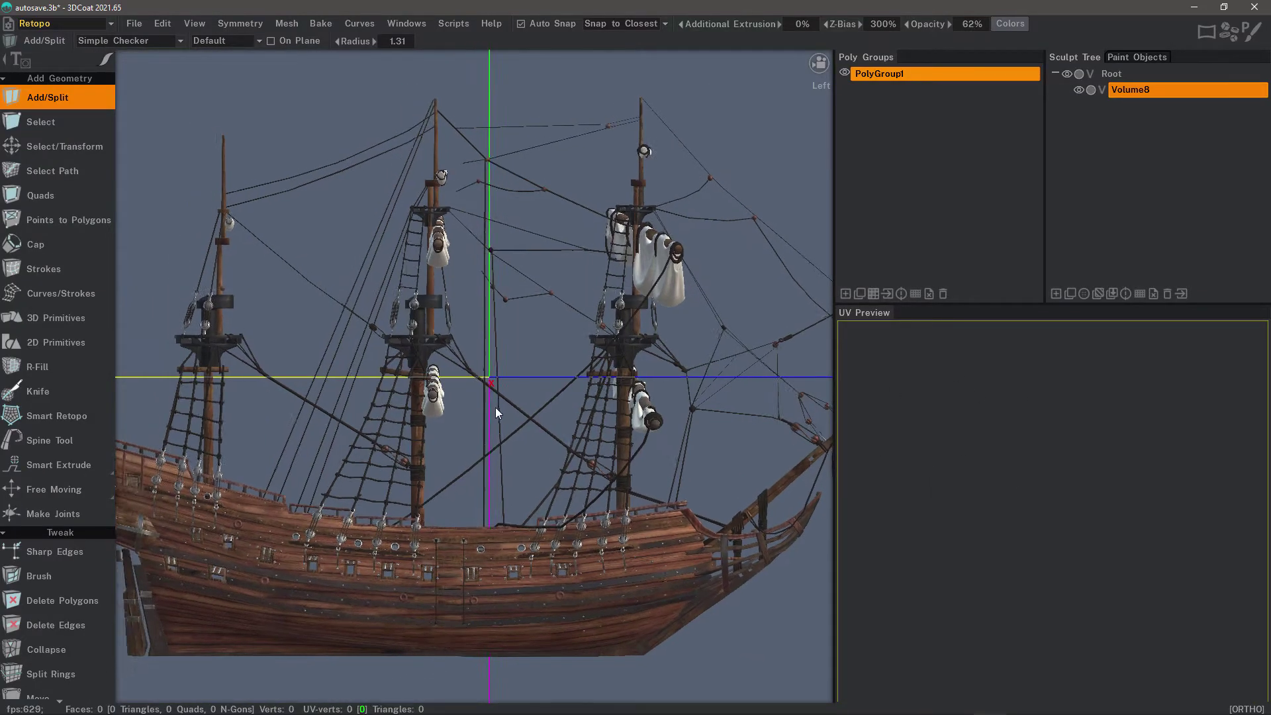
{"action": "scroll", "coordinate": [495, 408], "scroll_direction": "down", "scroll_amount": 4}
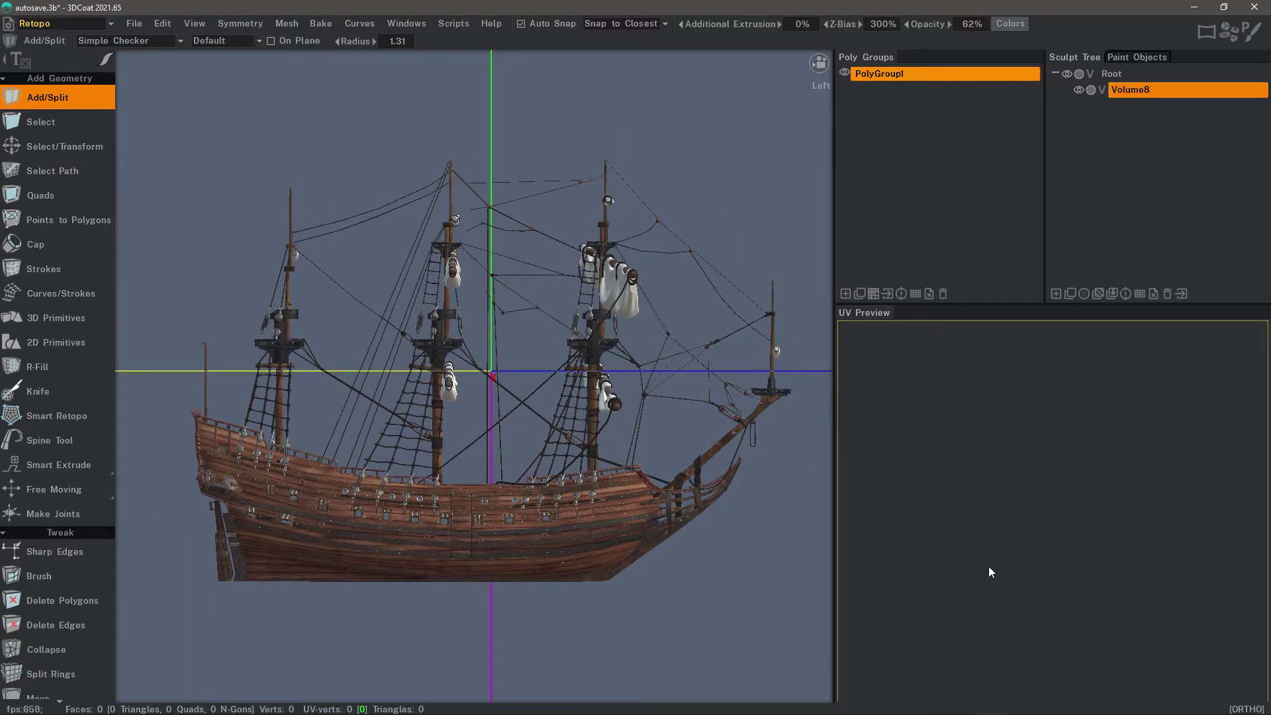
{"action": "left_click", "coordinate": [152, 38]}
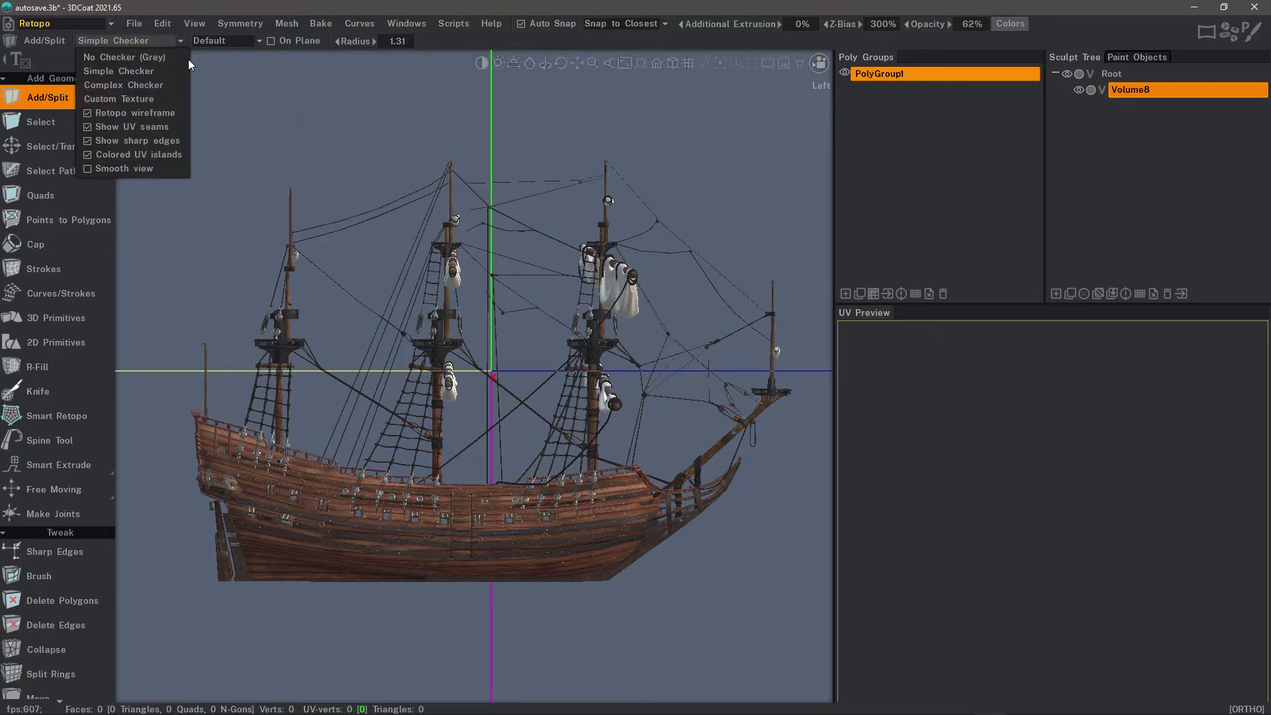
{"action": "left_click", "coordinate": [231, 40]}
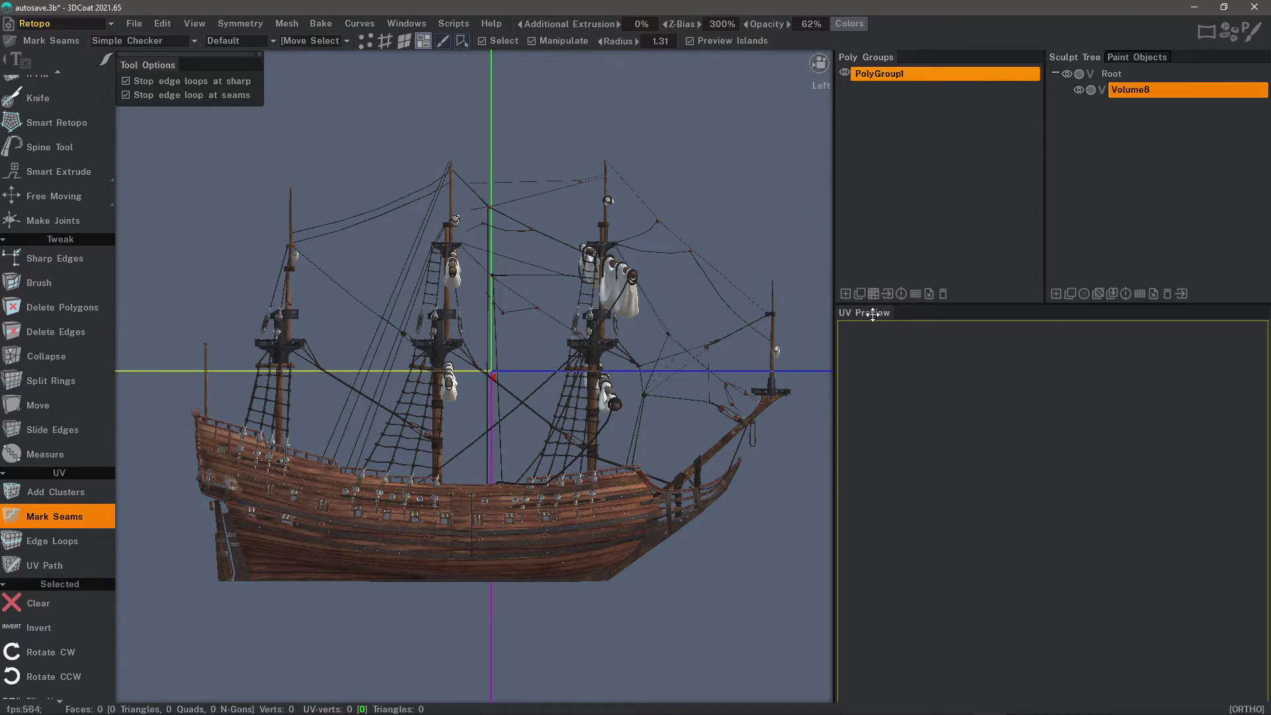
Undock the UV Preview panel in the Retopo room and close it.
{"action": "left_click", "coordinate": [408, 22]}
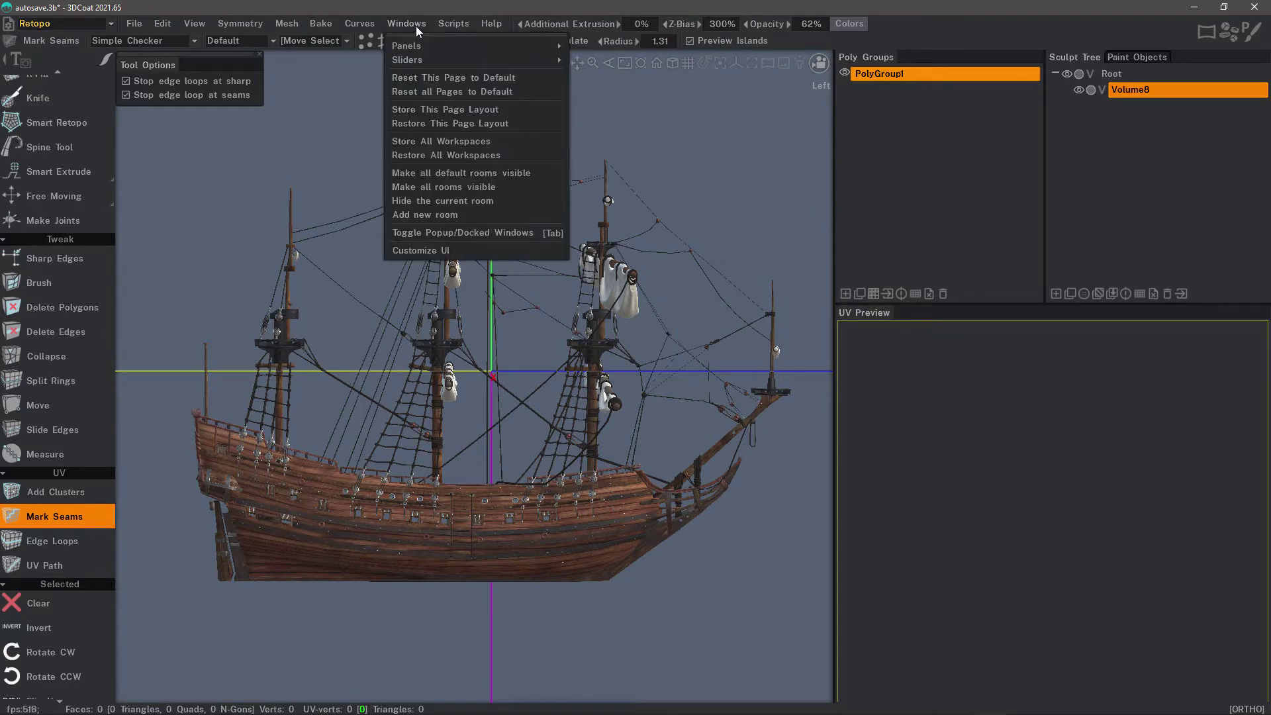
{"action": "left_click", "coordinate": [485, 78]}
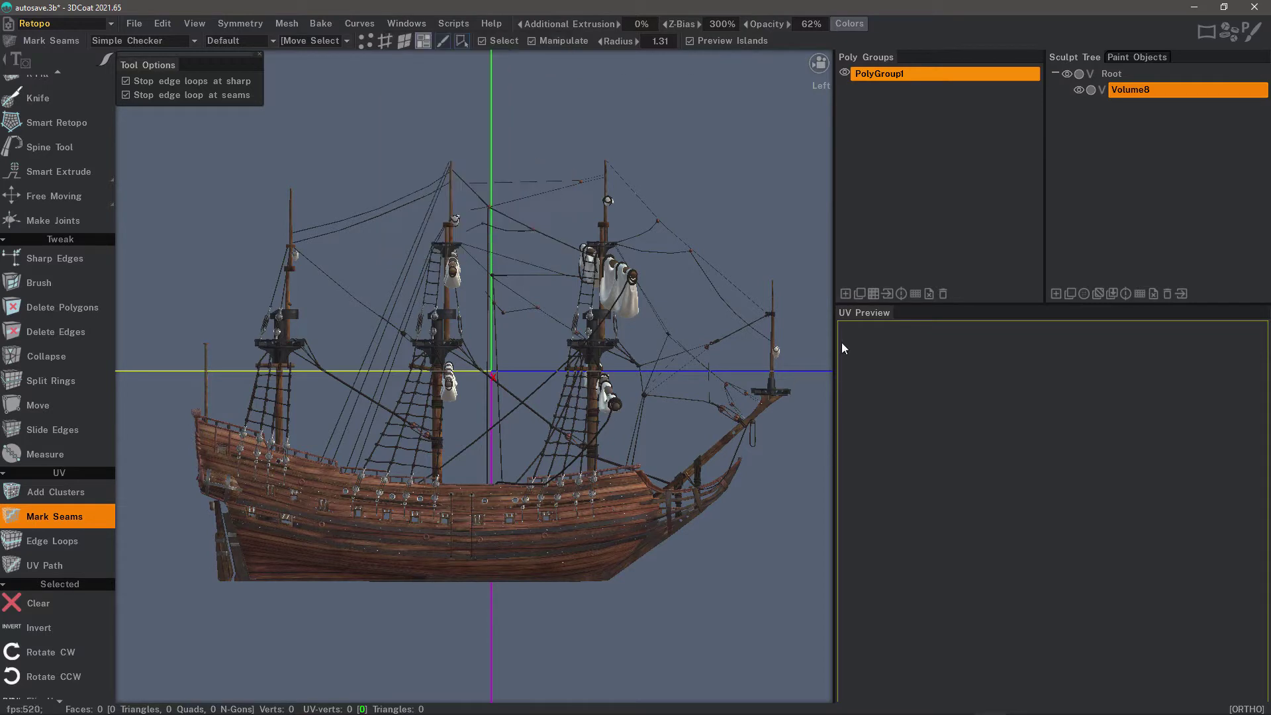
{"action": "left_click_drag", "start_coordinate": [880, 314], "coordinate": [400, 252]}
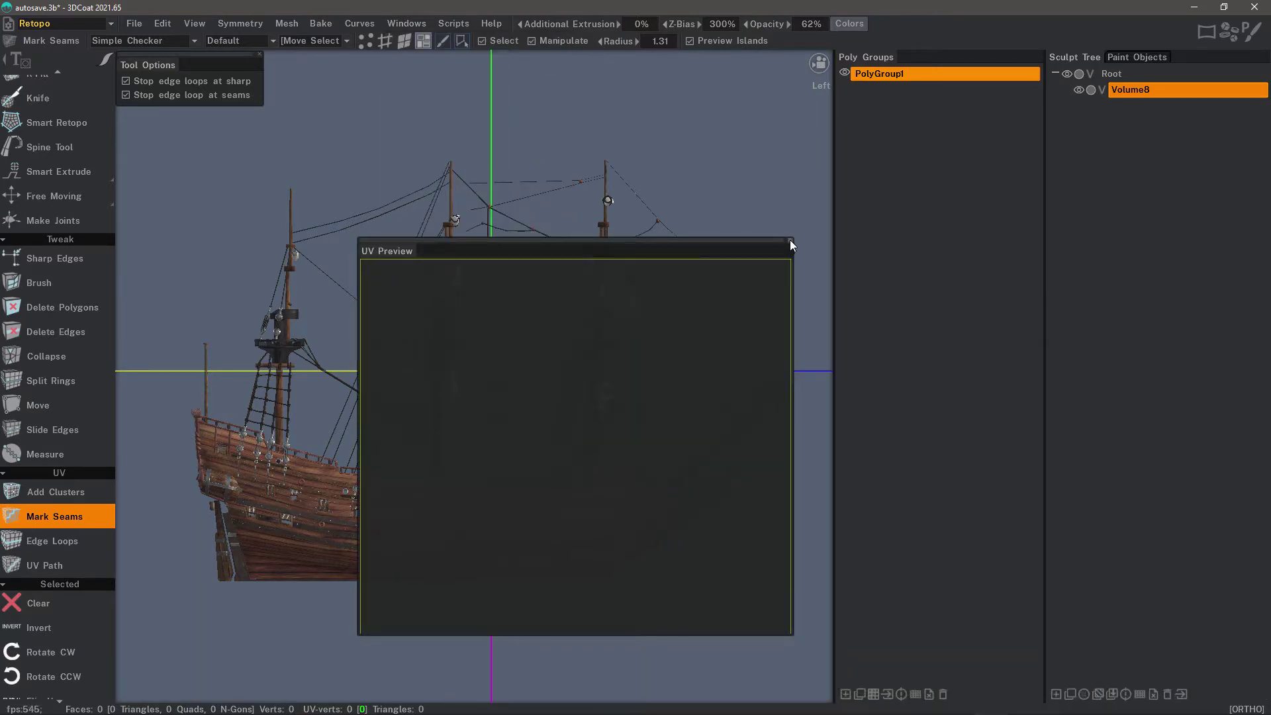
{"action": "left_click", "coordinate": [406, 23]}
{"action": "left_click", "coordinate": [790, 241]}
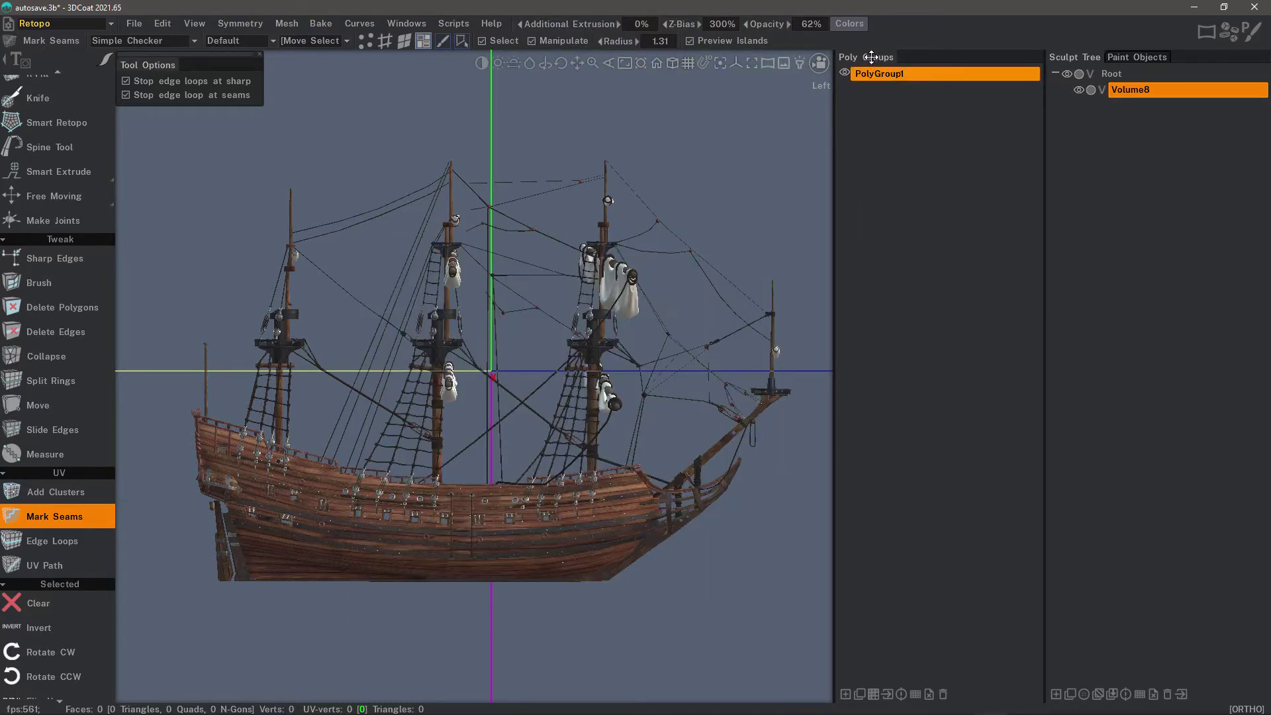
Dock Sculpt Tree and Paint Objects as tabs beneath Poly Groups, and resize the combined column to widen the viewport.
{"action": "mouse_move", "coordinate": [1069, 57]}
{"action": "left_mouse_down"}
{"action": "mouse_move", "coordinate": [1062, 153]}
{"action": "mouse_move", "coordinate": [927, 480]}
{"action": "mouse_move", "coordinate": [901, 629]}
{"action": "left_mouse_up"}
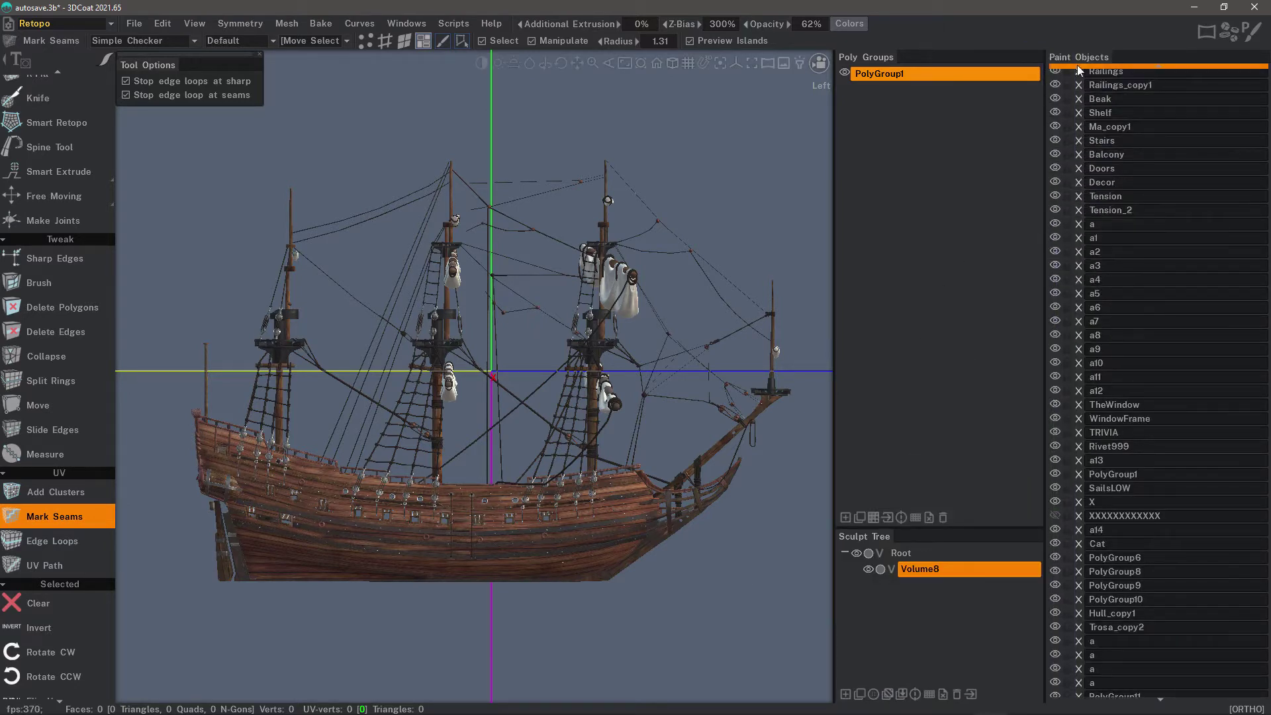
{"action": "mouse_move", "coordinate": [1082, 58]}
{"action": "left_mouse_down"}
{"action": "mouse_move", "coordinate": [953, 563]}
{"action": "mouse_move", "coordinate": [954, 534]}
{"action": "mouse_move", "coordinate": [922, 541]}
{"action": "left_mouse_up"}
{"action": "left_click_drag", "start_coordinate": [837, 482], "coordinate": [1050, 477]}
{"action": "left_click_drag", "start_coordinate": [1188, 527], "coordinate": [1202, 396]}
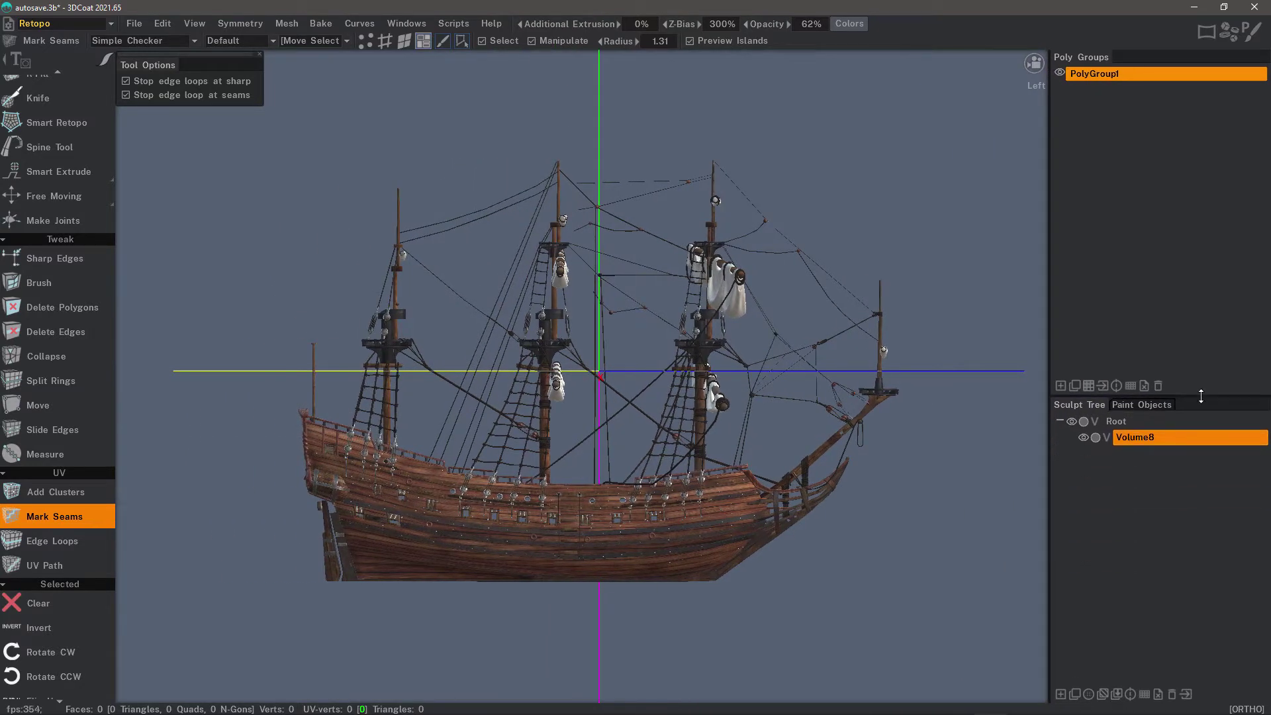
{"action": "left_click_drag", "start_coordinate": [1052, 329], "coordinate": [1086, 332]}
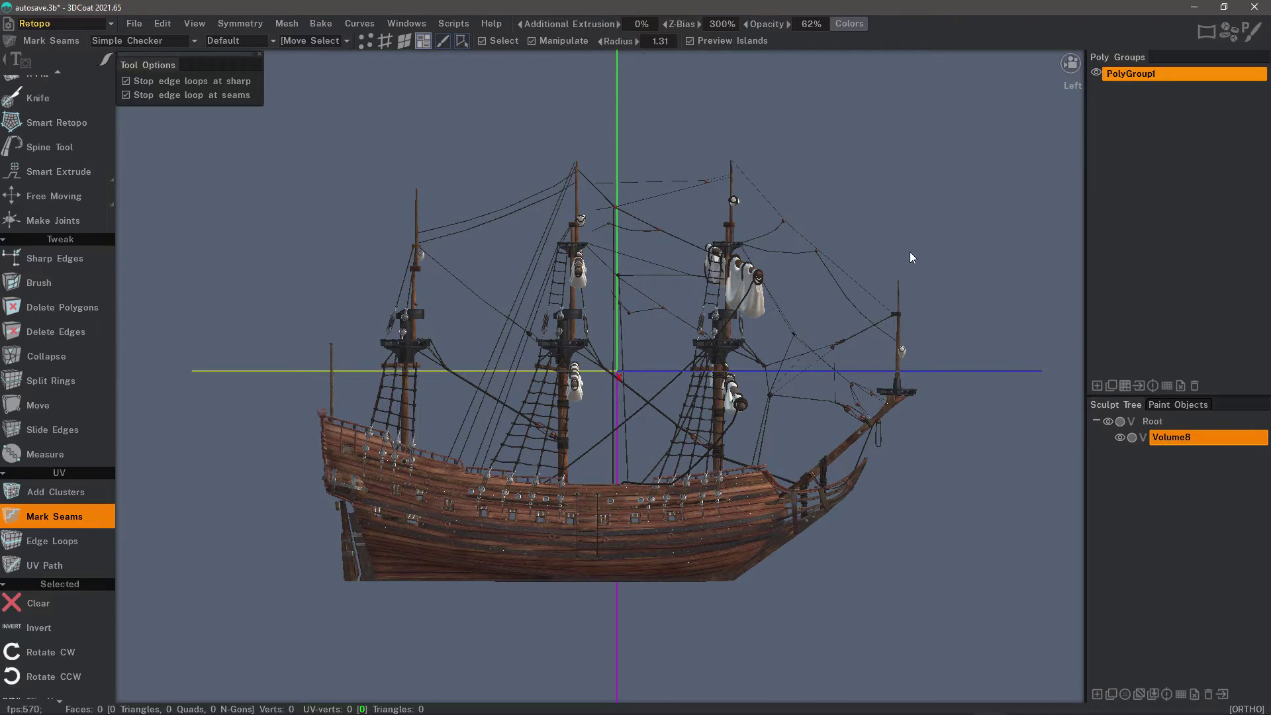
Collapse the Retopo tool list so it hides automatically, and set the brush radius to 2.73.
{"action": "scroll", "coordinate": [58, 361], "scroll_direction": "up", "scroll_amount": 5}
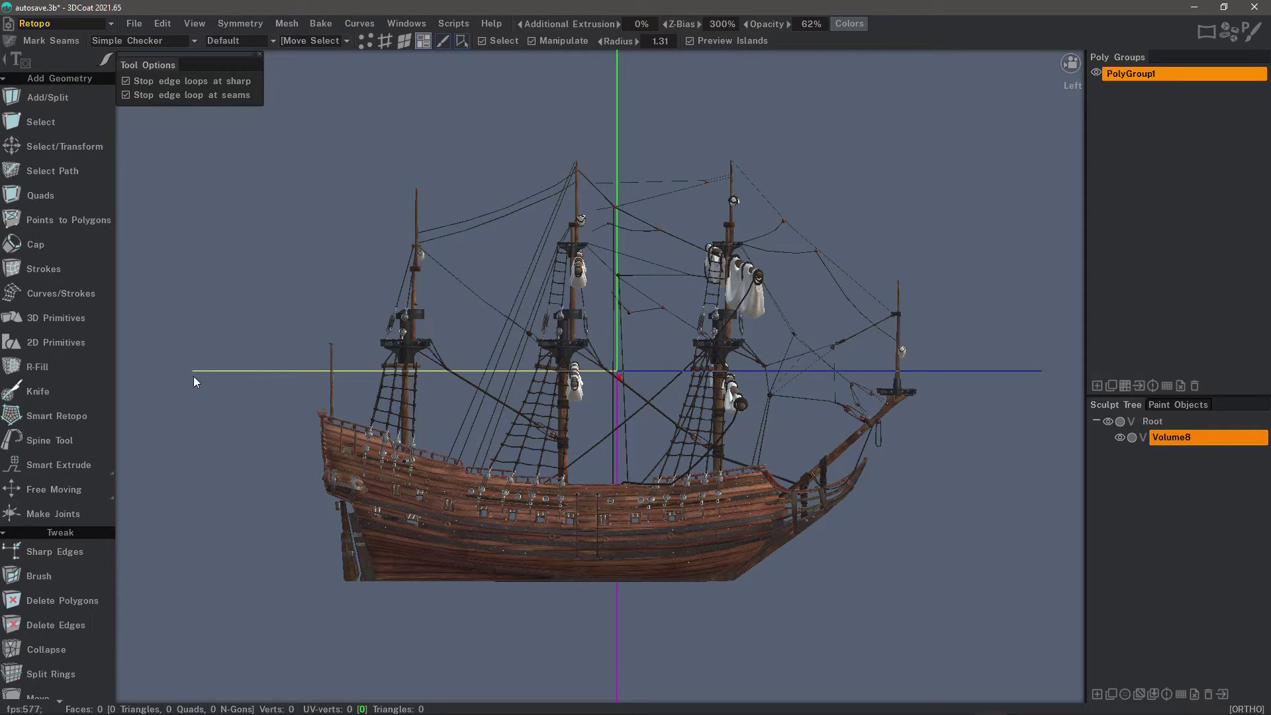
{"action": "left_click", "coordinate": [7, 62]}
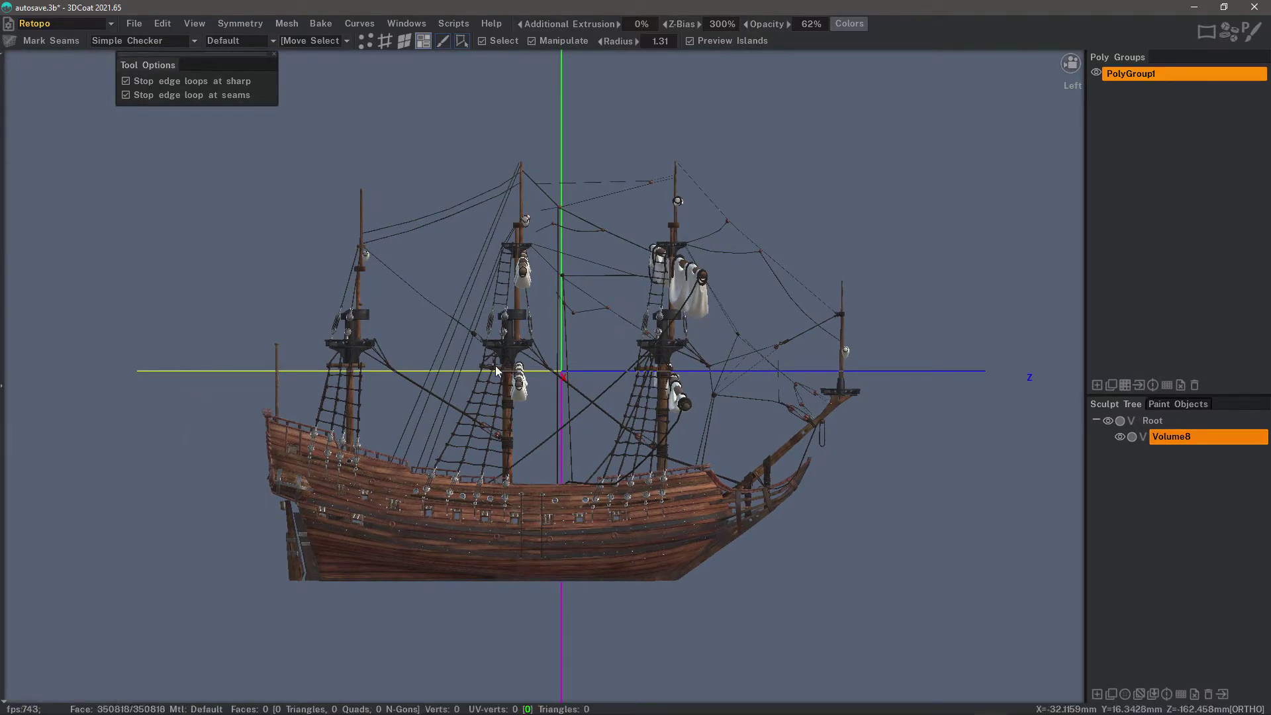
{"action": "key", "text": "space"}
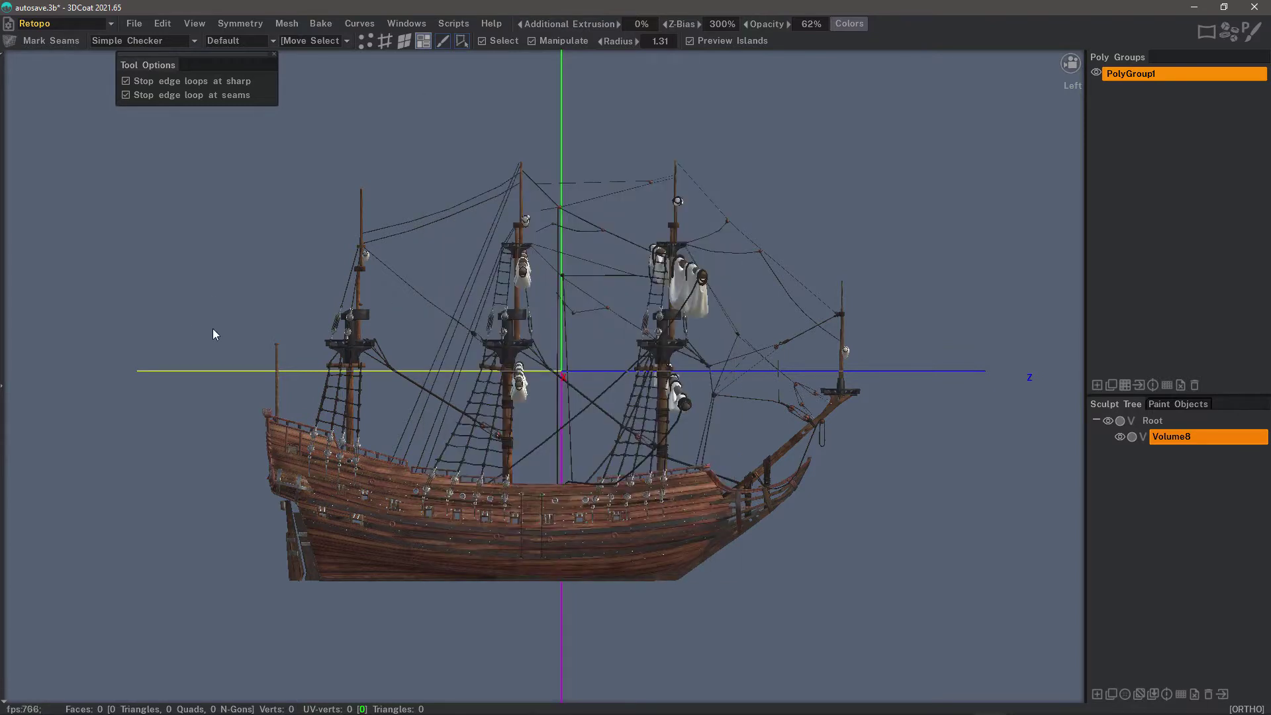
{"action": "right_click_drag", "start_coordinate": [530, 350], "coordinate": [511, 350]}
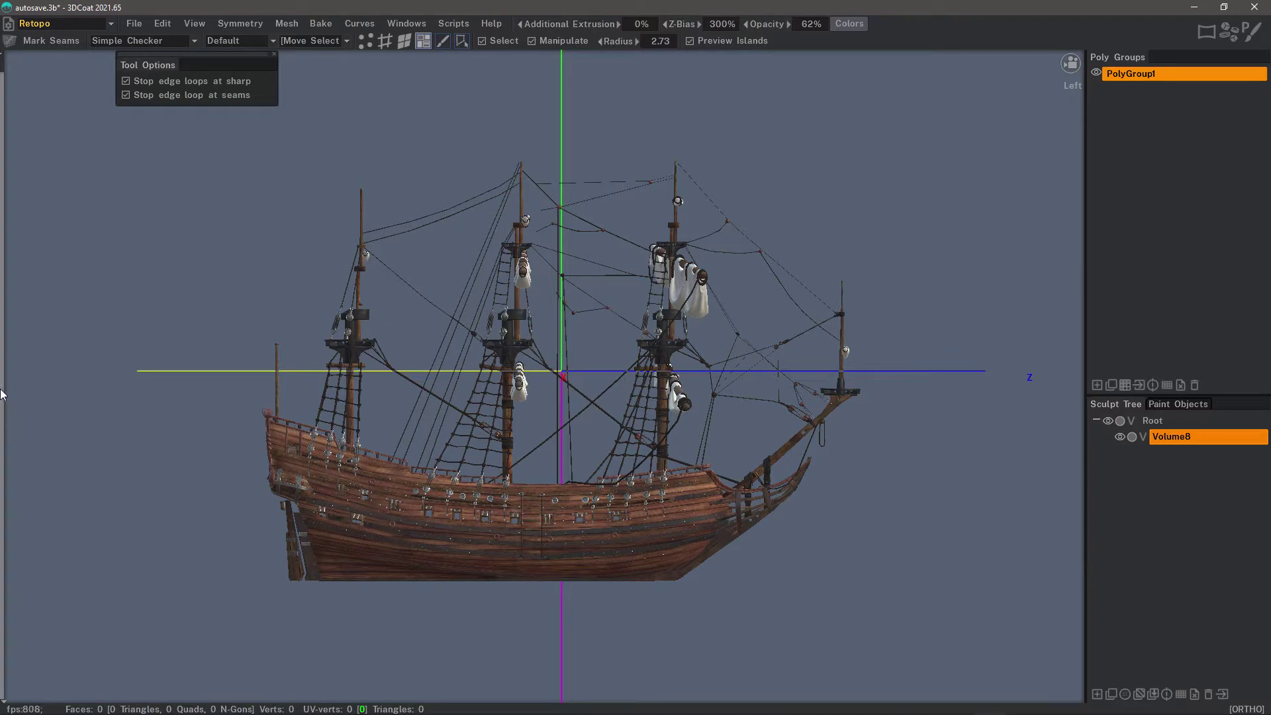
Bring back the hidden Retopo tool list and switch to the Sculpt room.
{"action": "mouse_move", "coordinate": [5, 407]}
{"action": "left_click", "coordinate": [64, 123]}
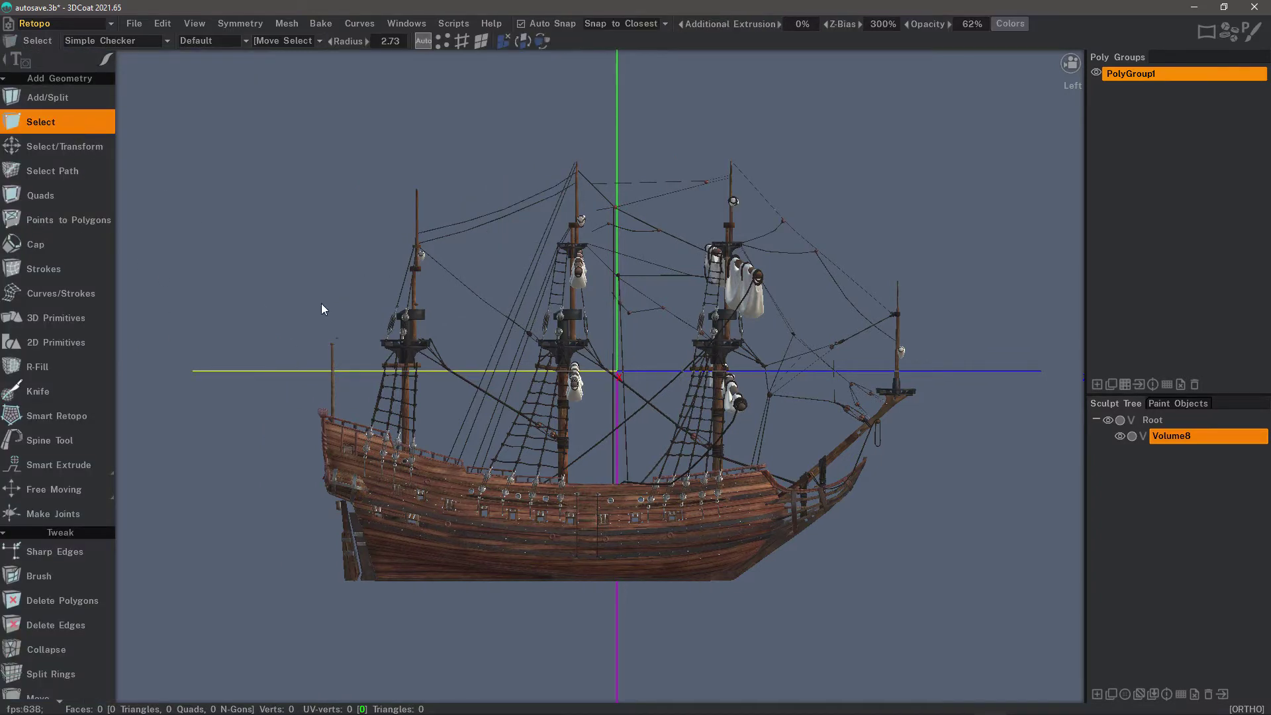
{"action": "right_click", "coordinate": [587, 517]}
{"action": "left_click", "coordinate": [66, 25]}
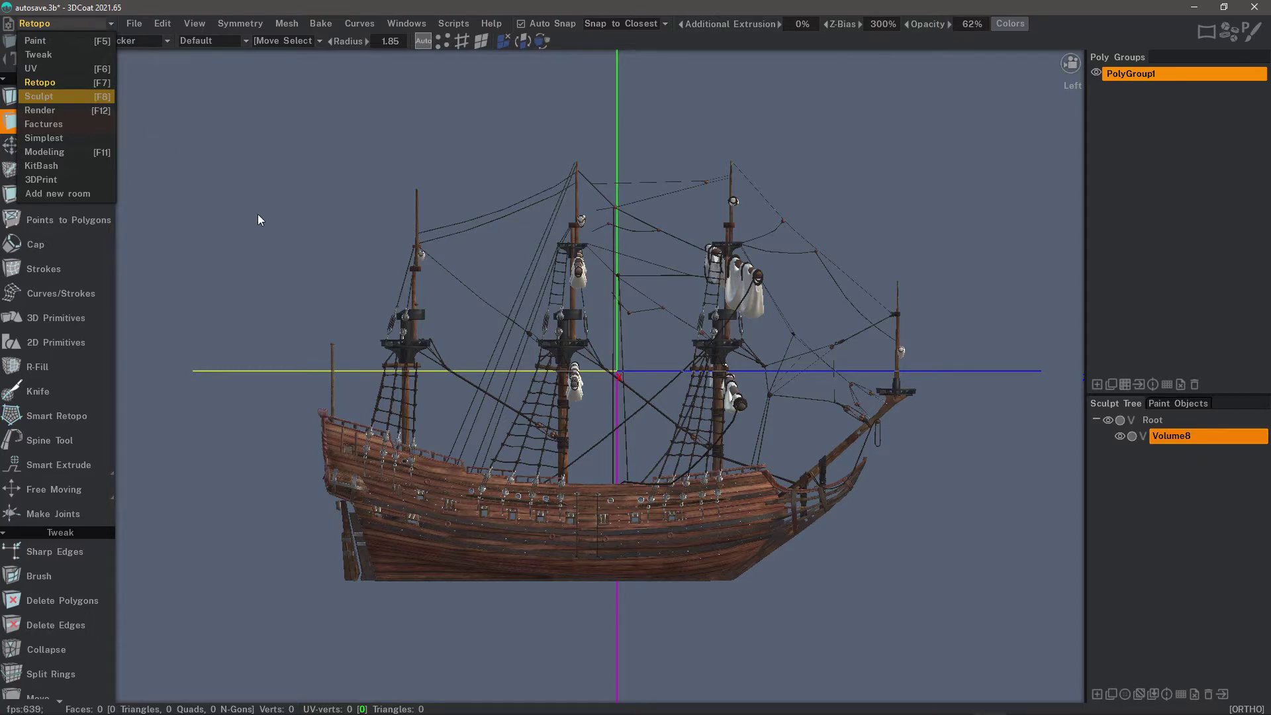
{"action": "key", "text": "F8"}
Undock and close the three panels docked ahead of Splines in the Sculpt room's upper panel group.
{"action": "mouse_move", "coordinate": [1000, 57]}
{"action": "left_mouse_down"}
{"action": "mouse_move", "coordinate": [761, 103]}
{"action": "mouse_move", "coordinate": [762, 126]}
{"action": "left_mouse_up"}
{"action": "left_click", "coordinate": [817, 127]}
{"action": "left_click_drag", "start_coordinate": [974, 58], "coordinate": [766, 139]}
{"action": "left_click", "coordinate": [878, 135]}
{"action": "left_click_drag", "start_coordinate": [981, 57], "coordinate": [745, 130]}
{"action": "left_click", "coordinate": [852, 124]}
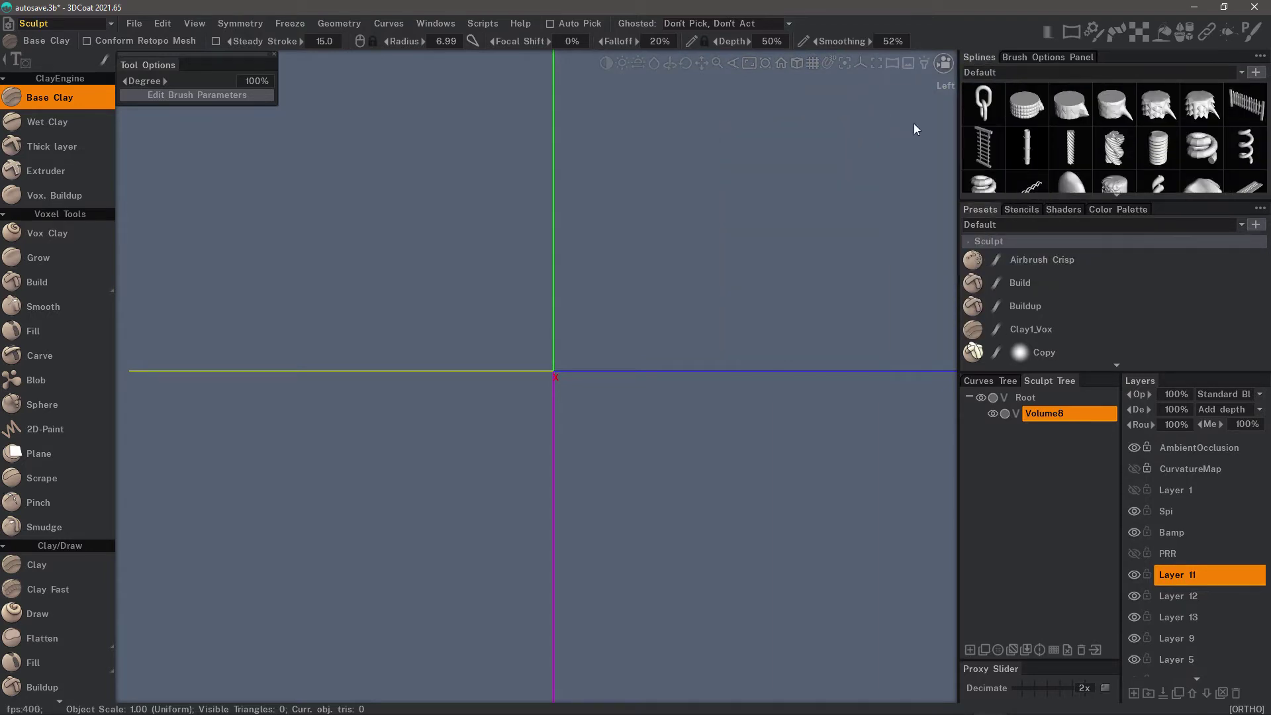
Undock and close the Splines panel and the Brush Options Panel.
{"action": "left_click_drag", "start_coordinate": [984, 57], "coordinate": [835, 124]}
{"action": "left_click", "coordinate": [844, 123]}
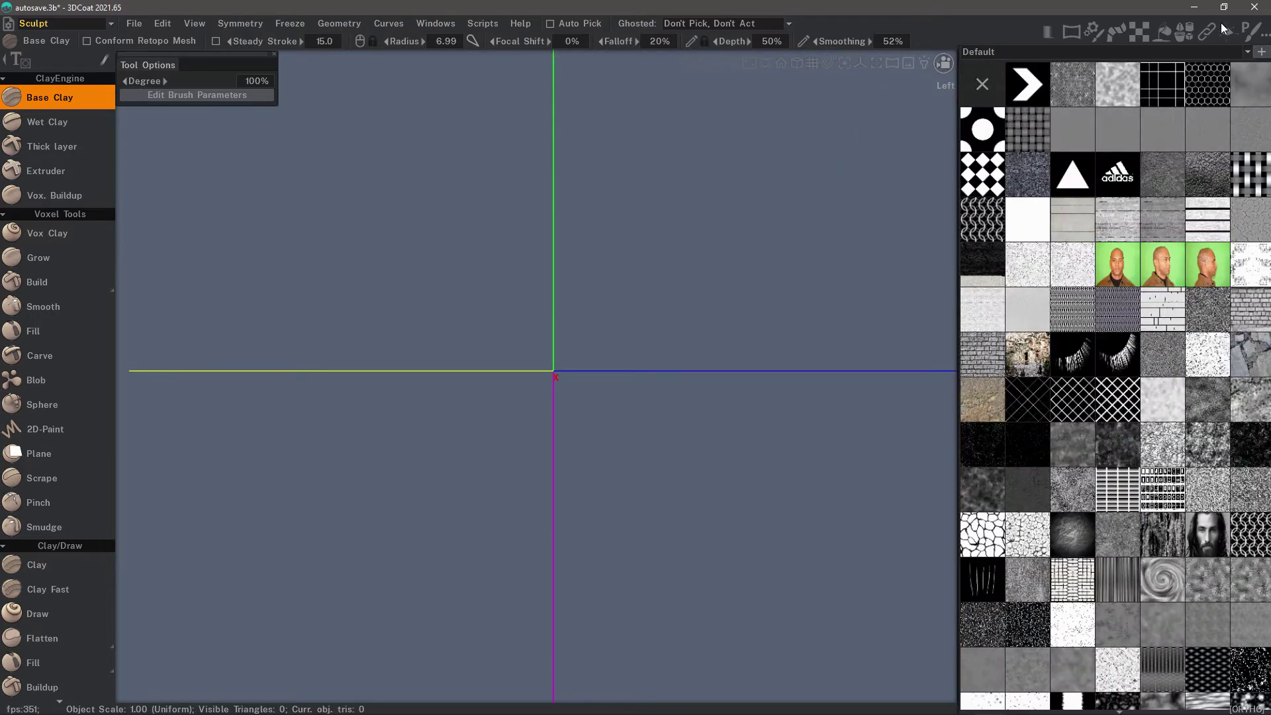
{"action": "mouse_move", "coordinate": [1244, 36]}
{"action": "mouse_move", "coordinate": [1025, 57]}
{"action": "left_mouse_down"}
{"action": "mouse_move", "coordinate": [936, 93]}
{"action": "mouse_move", "coordinate": [661, 155]}
{"action": "left_mouse_up"}
{"action": "left_click", "coordinate": [877, 159]}
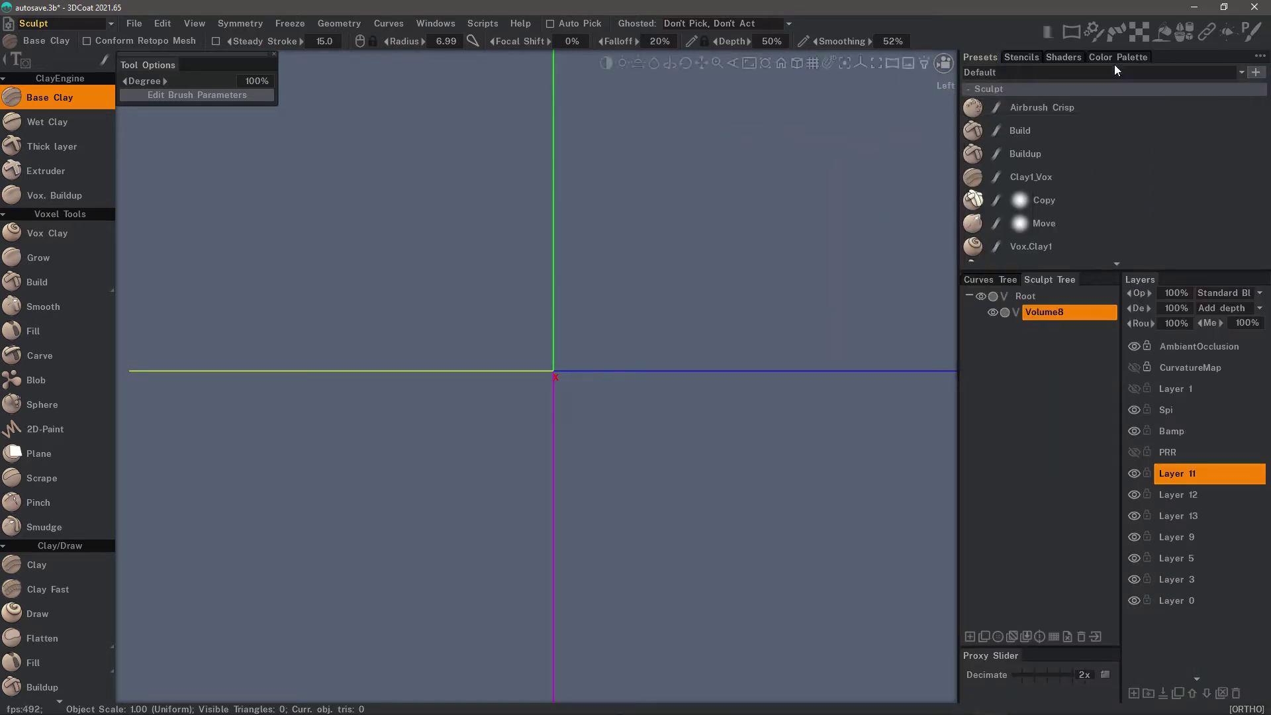
Undock and close the Presets, Stencils, Shaders and Color Palette panels.
{"action": "left_click_drag", "start_coordinate": [980, 57], "coordinate": [783, 157]}
{"action": "left_click", "coordinate": [794, 151]}
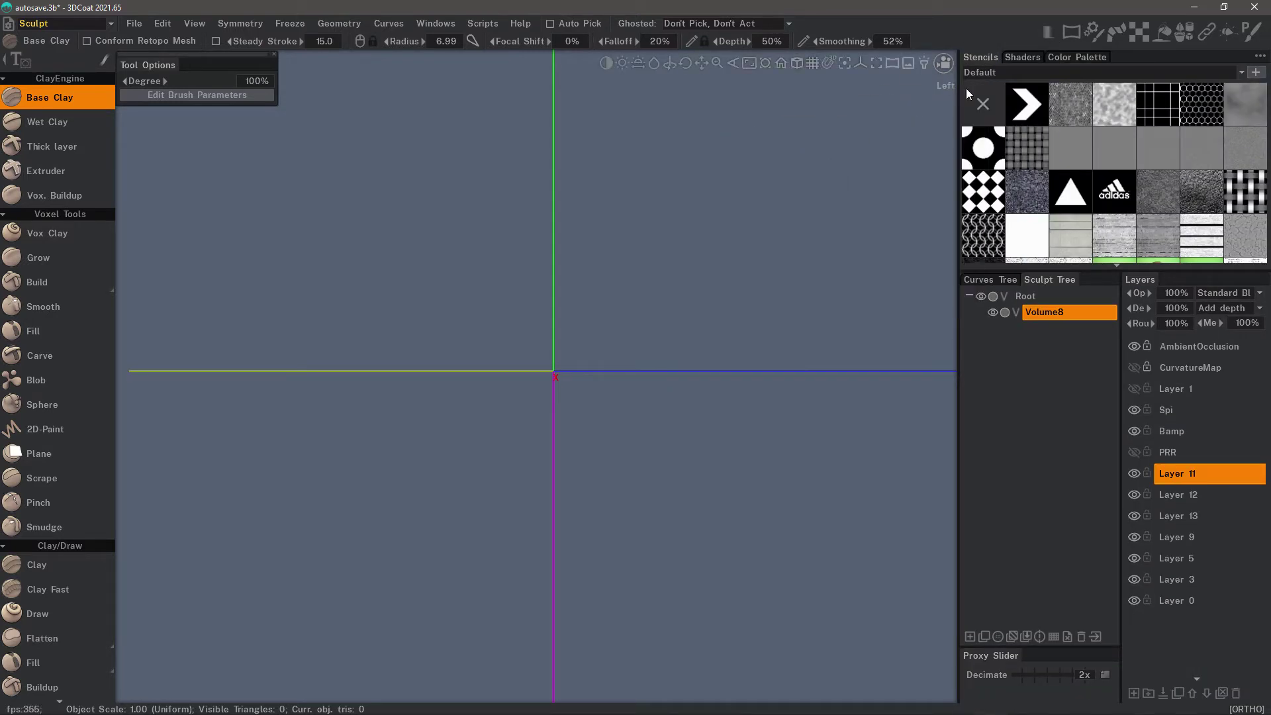
{"action": "left_click_drag", "start_coordinate": [984, 57], "coordinate": [697, 157]}
{"action": "left_click_drag", "start_coordinate": [982, 57], "coordinate": [520, 165]}
{"action": "left_click", "coordinate": [596, 168]}
{"action": "left_click", "coordinate": [772, 158]}
{"action": "mouse_move", "coordinate": [982, 56]}
{"action": "left_mouse_down"}
{"action": "mouse_move", "coordinate": [725, 146]}
{"action": "mouse_move", "coordinate": [540, 172]}
{"action": "left_mouse_up"}
{"action": "left_click", "coordinate": [821, 173]}
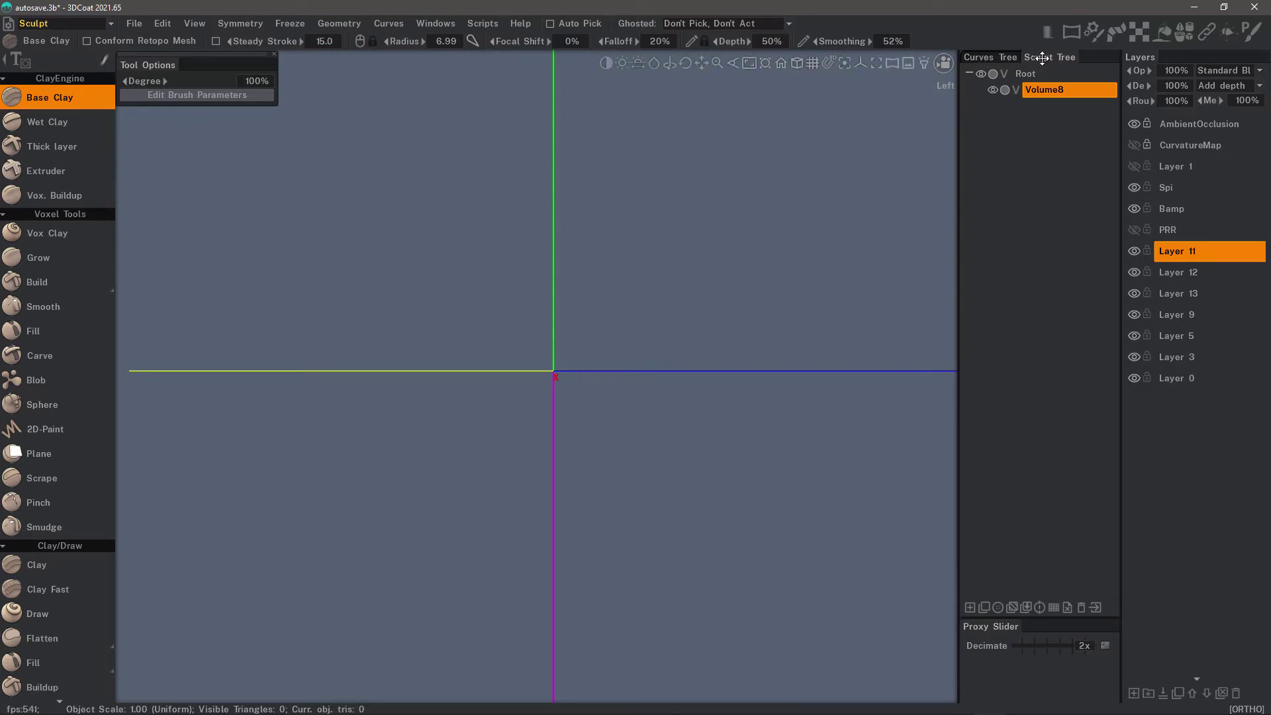
Dock Layers beneath Proxy Slider in a single column and narrow that column to widen the viewport.
{"action": "mouse_move", "coordinate": [1141, 57]}
{"action": "left_mouse_down"}
{"action": "mouse_move", "coordinate": [999, 602]}
{"action": "mouse_move", "coordinate": [993, 688]}
{"action": "mouse_move", "coordinate": [1011, 692]}
{"action": "mouse_move", "coordinate": [1003, 676]}
{"action": "left_mouse_up"}
{"action": "left_click_drag", "start_coordinate": [961, 286], "coordinate": [1027, 284]}
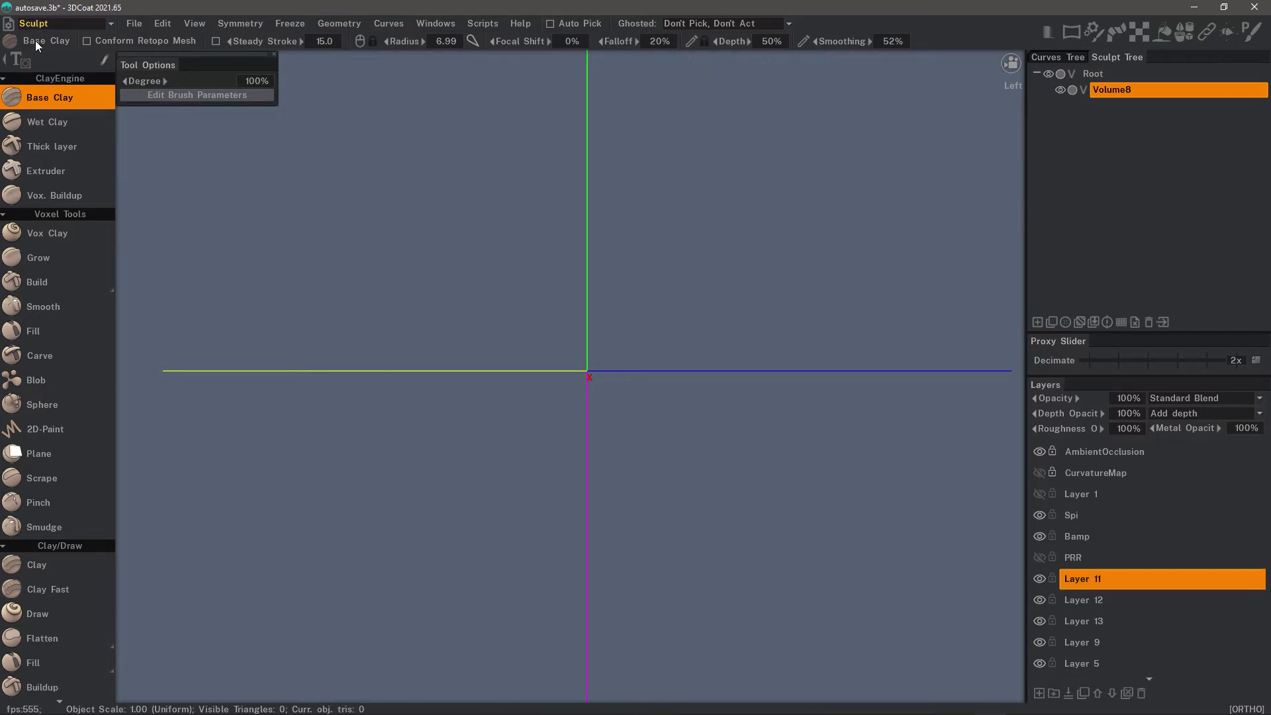
{"action": "left_click_drag", "start_coordinate": [1025, 266], "coordinate": [1076, 267]}
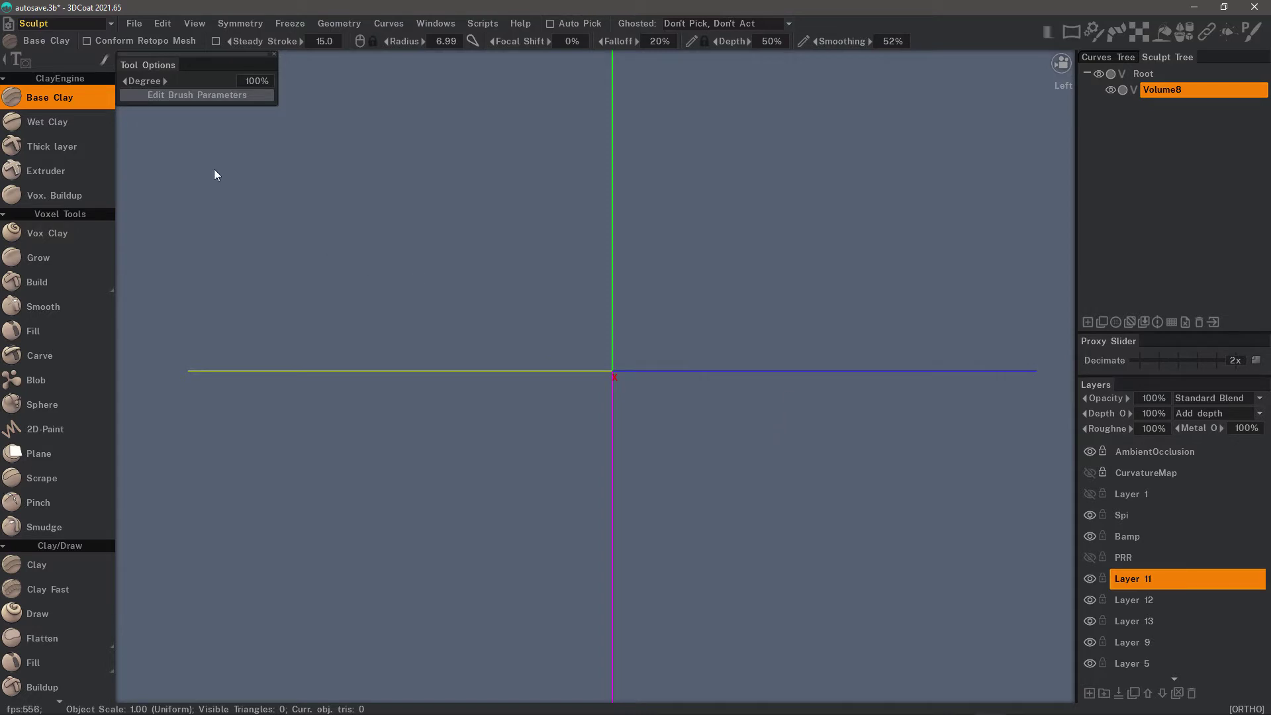
Cycle the Sculpt tool list through its display sizes, and collapse it so it hides automatically.
{"action": "left_click", "coordinate": [16, 60]}
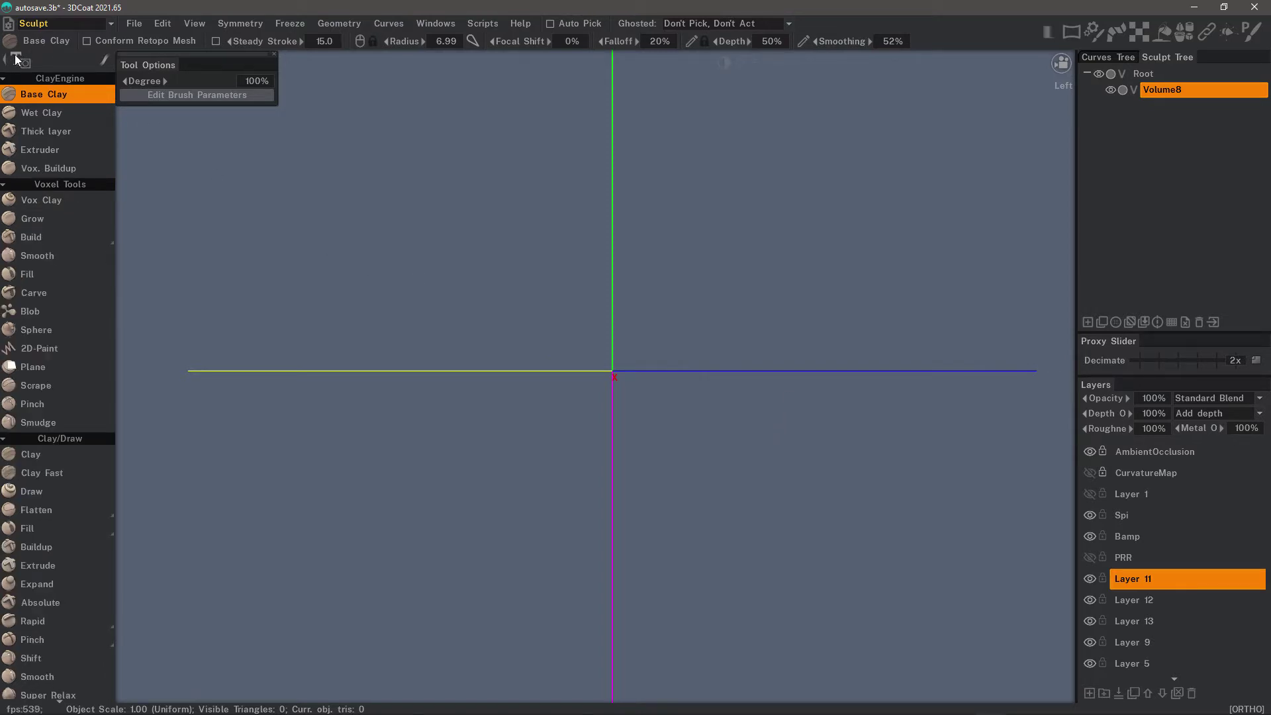
{"action": "left_click", "coordinate": [16, 60]}
{"action": "left_click", "coordinate": [18, 61]}
{"action": "left_click", "coordinate": [17, 61]}
{"action": "left_click", "coordinate": [13, 64]}
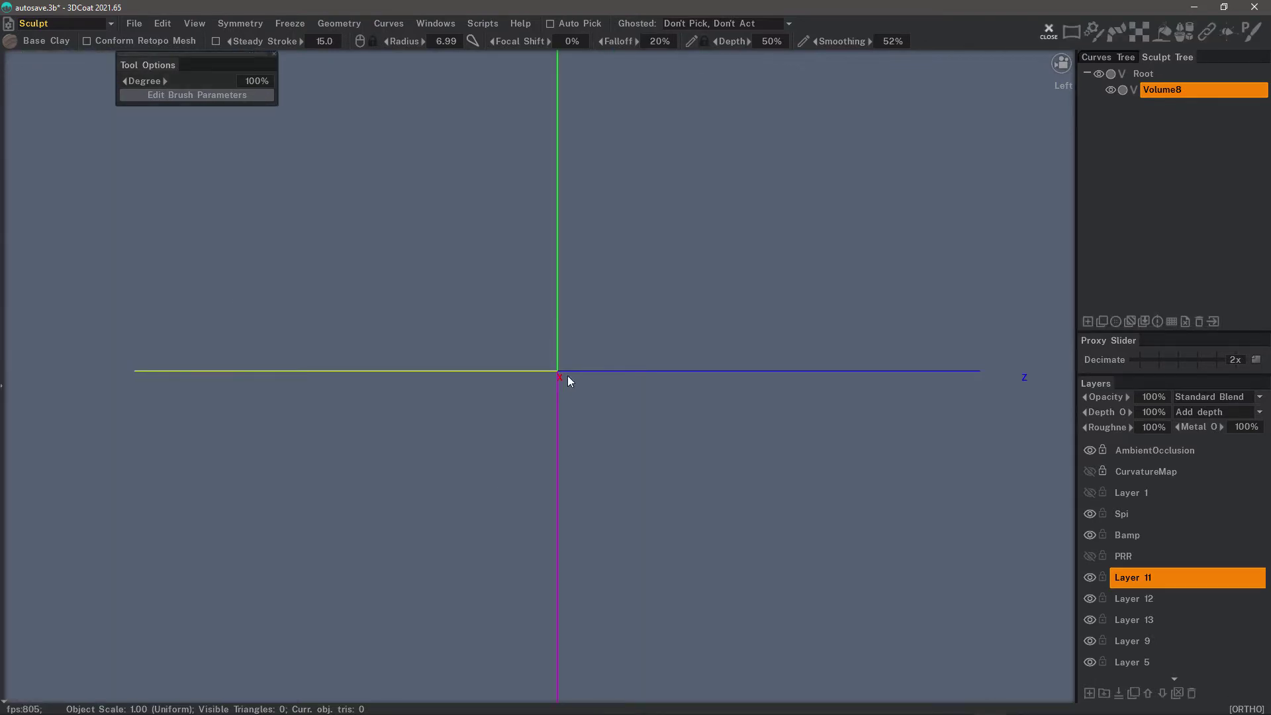
Call up the pop-up Presets panel over the viewport, browse its sculpting presets and dismiss it.
{"action": "key", "text": "space"}
{"action": "key", "text": "q"}
{"action": "left_click", "coordinate": [637, 305]}
{"action": "scroll", "coordinate": [641, 331], "scroll_direction": "down", "scroll_amount": 6}
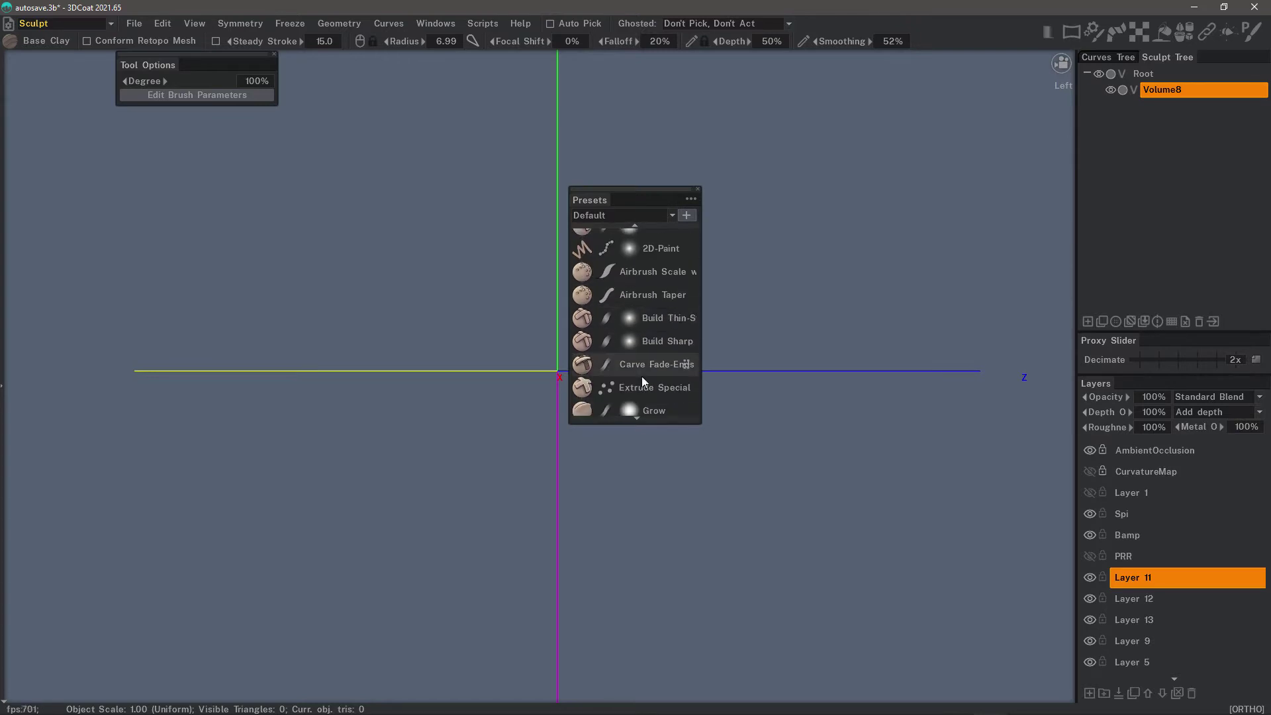
{"action": "left_click", "coordinate": [599, 216]}
{"action": "left_click", "coordinate": [653, 233]}
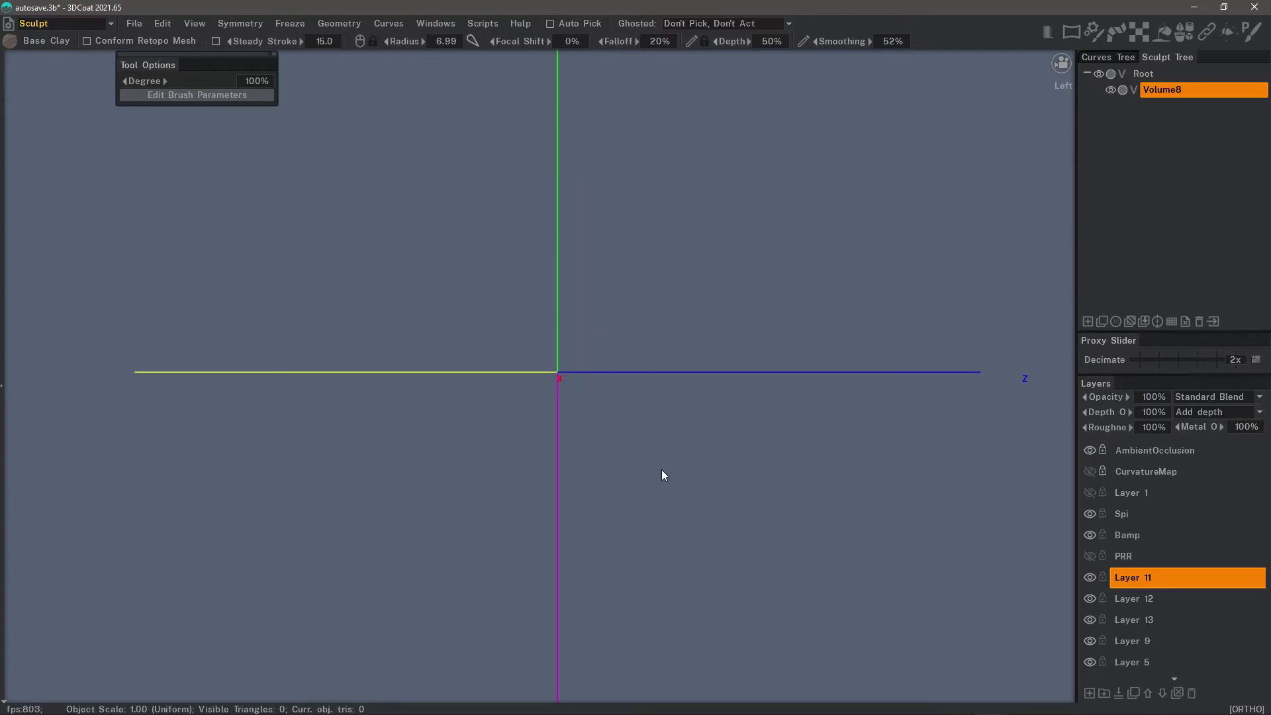
Switch to the Paint room and store its current page layout.
{"action": "left_click", "coordinate": [49, 26]}
{"action": "left_click", "coordinate": [53, 40]}
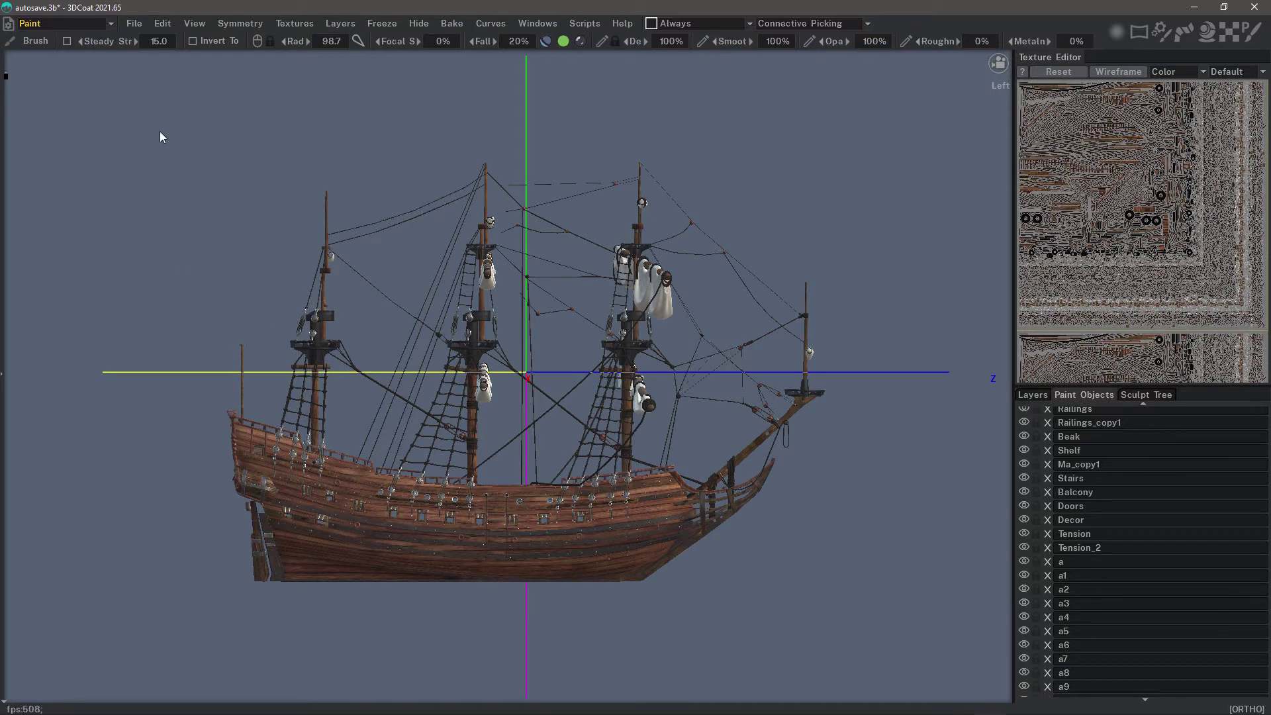
{"action": "left_click", "coordinate": [553, 26]}
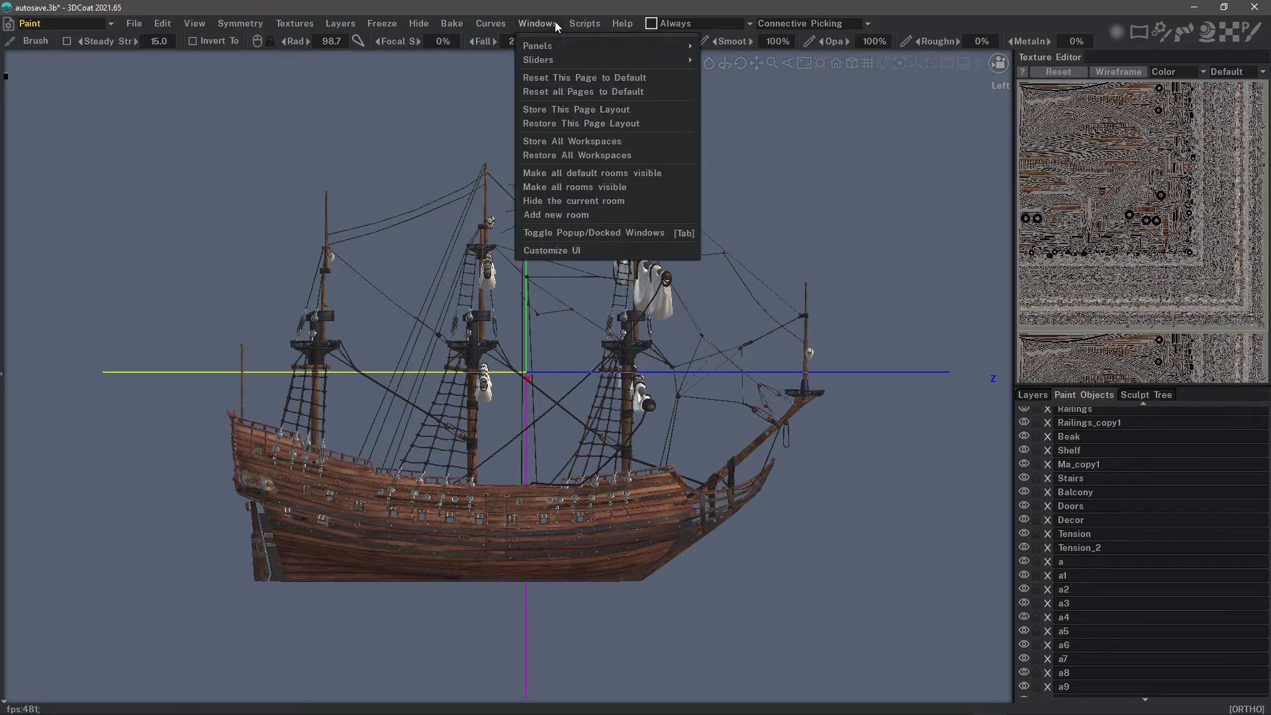
{"action": "left_click", "coordinate": [583, 108]}
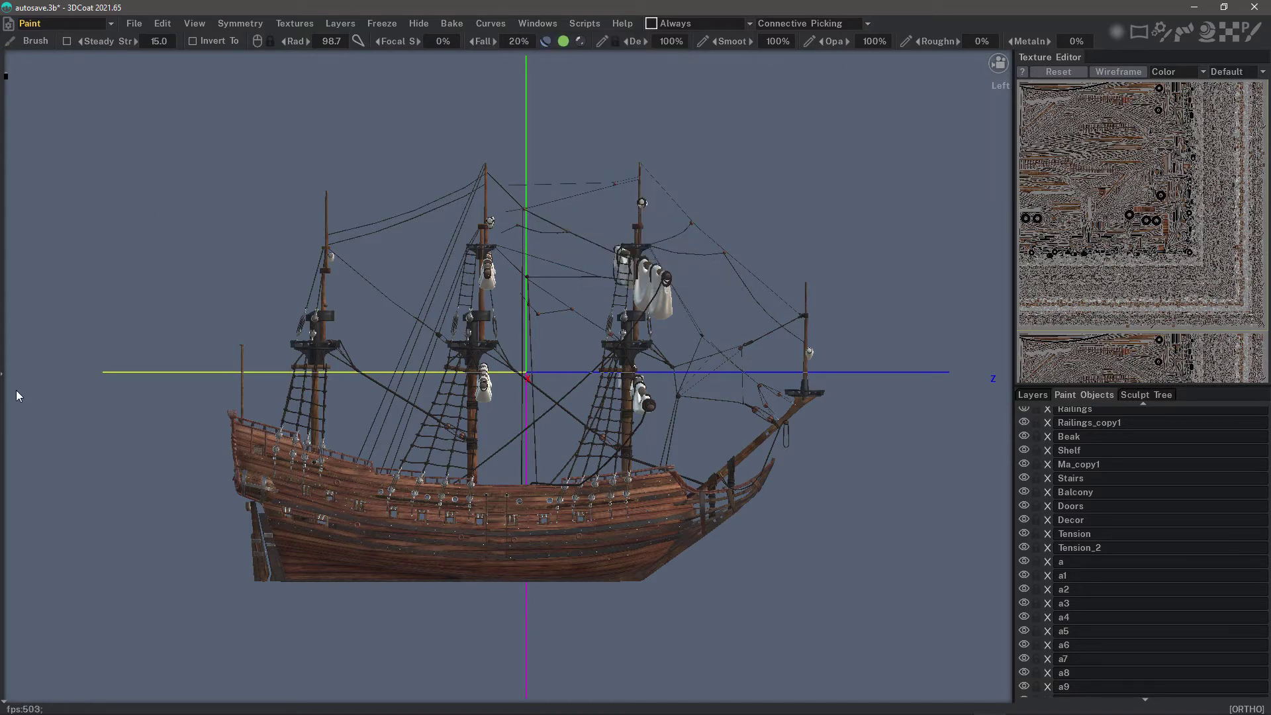
Bring back the Paint tool list in its compact size and show the Layers panel.
{"action": "left_click", "coordinate": [2, 375]}
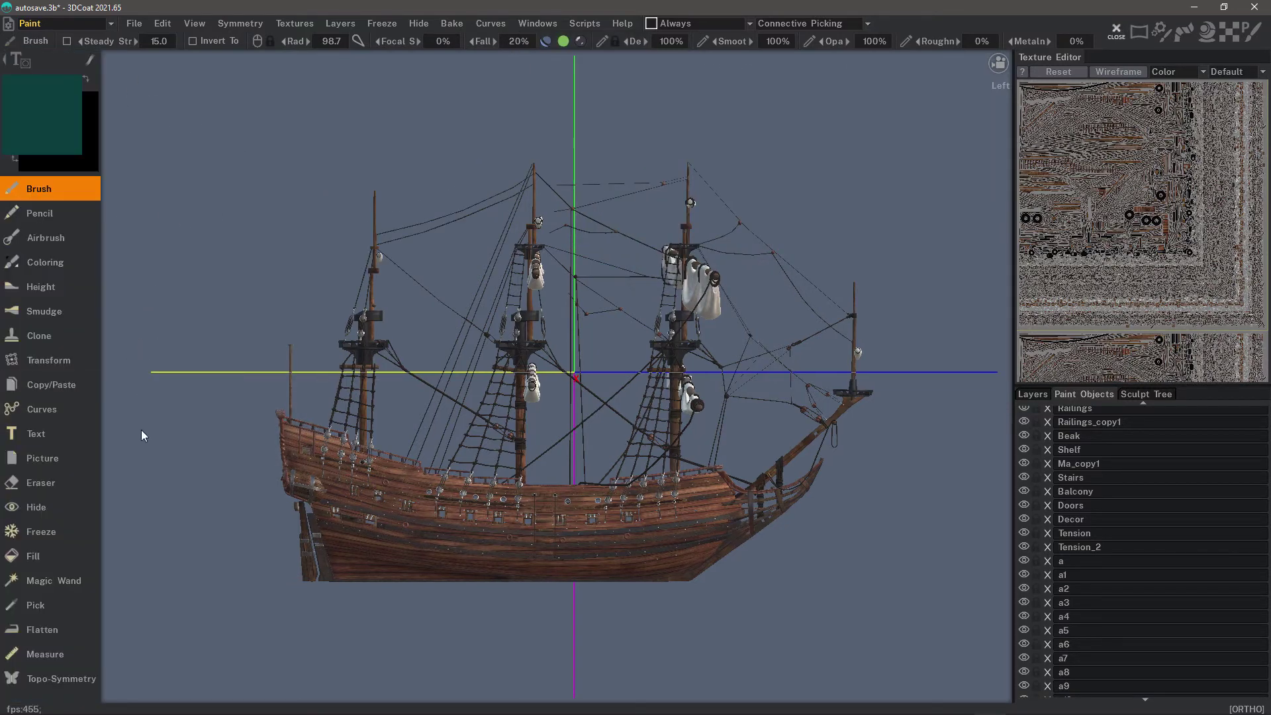
{"action": "left_click", "coordinate": [18, 61]}
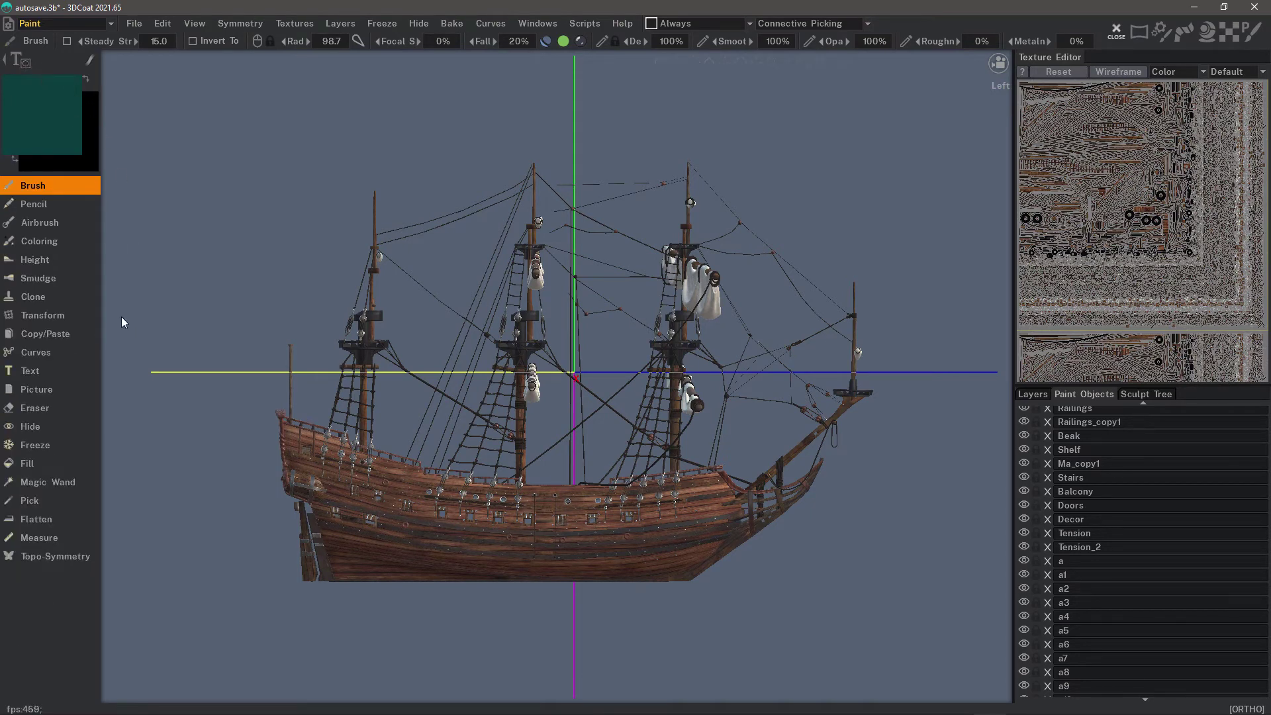
{"action": "left_click", "coordinate": [1035, 395]}
Switch the viewport to perspective projection and orbit the ship to a three-quarter view from the bow.
{"action": "scroll", "coordinate": [327, 293], "scroll_direction": "down", "scroll_amount": 1}
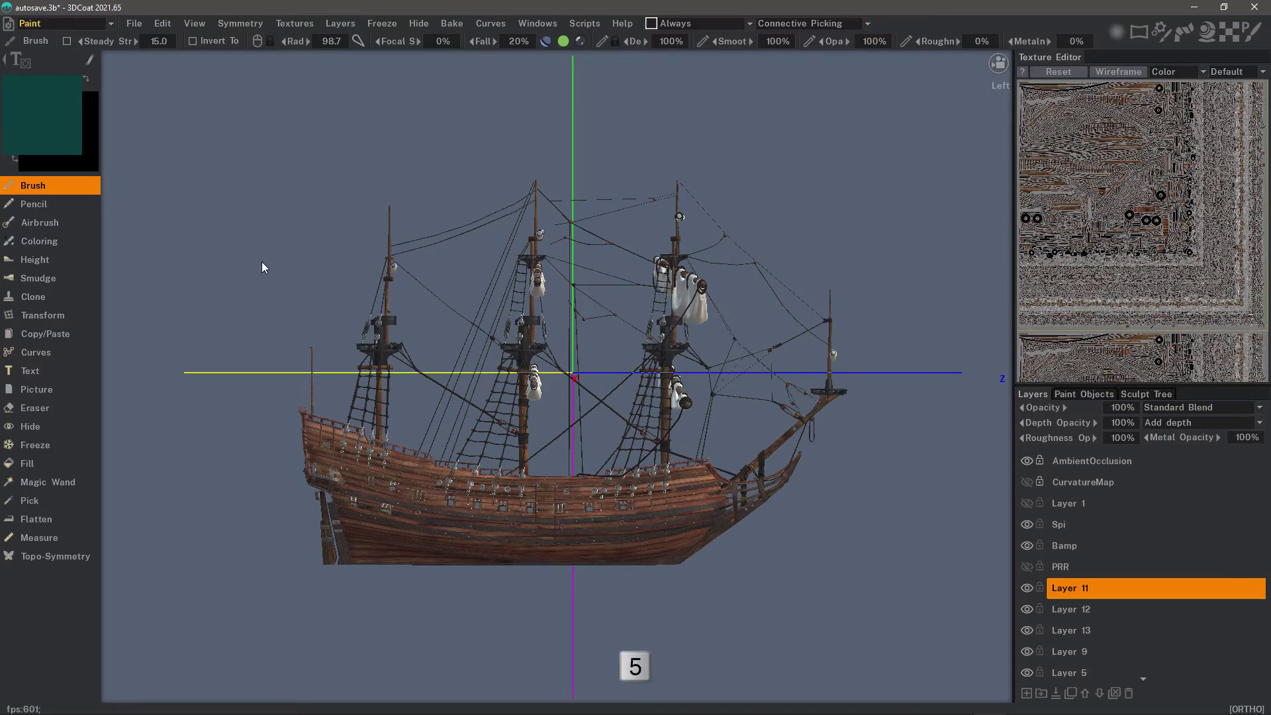
{"action": "key", "text": "5"}
{"action": "left_click_drag", "start_coordinate": [295, 207], "coordinate": [496, 431]}
Enlarge the texture map in the Texture Editor, and set the brush radius to 233 and depth to 74%.
{"action": "middle_click_drag", "start_coordinate": [1127, 251], "coordinate": [1134, 276]}
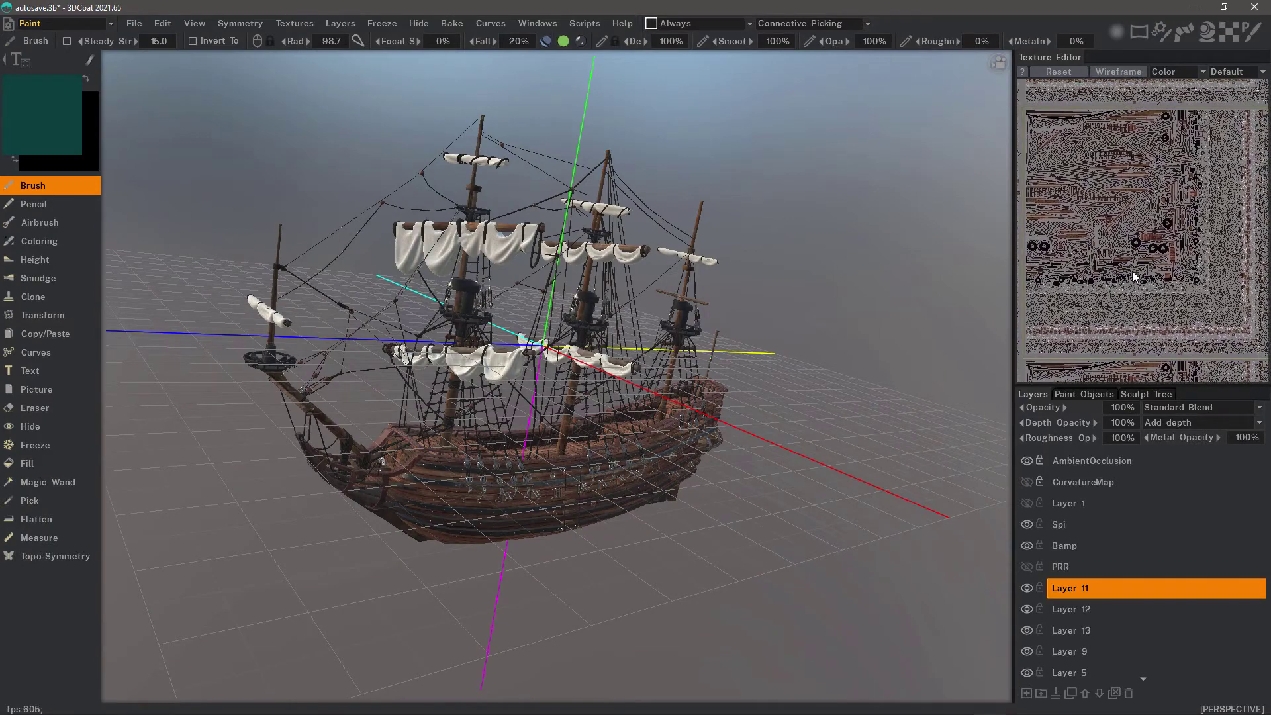
{"action": "scroll", "coordinate": [1135, 277], "scroll_direction": "up", "scroll_amount": 5}
{"action": "scroll", "coordinate": [1242, 249], "scroll_direction": "up", "scroll_amount": 4}
{"action": "scroll", "coordinate": [1233, 248], "scroll_direction": "down", "scroll_amount": 1}
{"action": "middle_click_drag", "start_coordinate": [1061, 279], "coordinate": [1196, 245]}
{"action": "right_click_drag", "start_coordinate": [1198, 251], "coordinate": [1105, 274]}
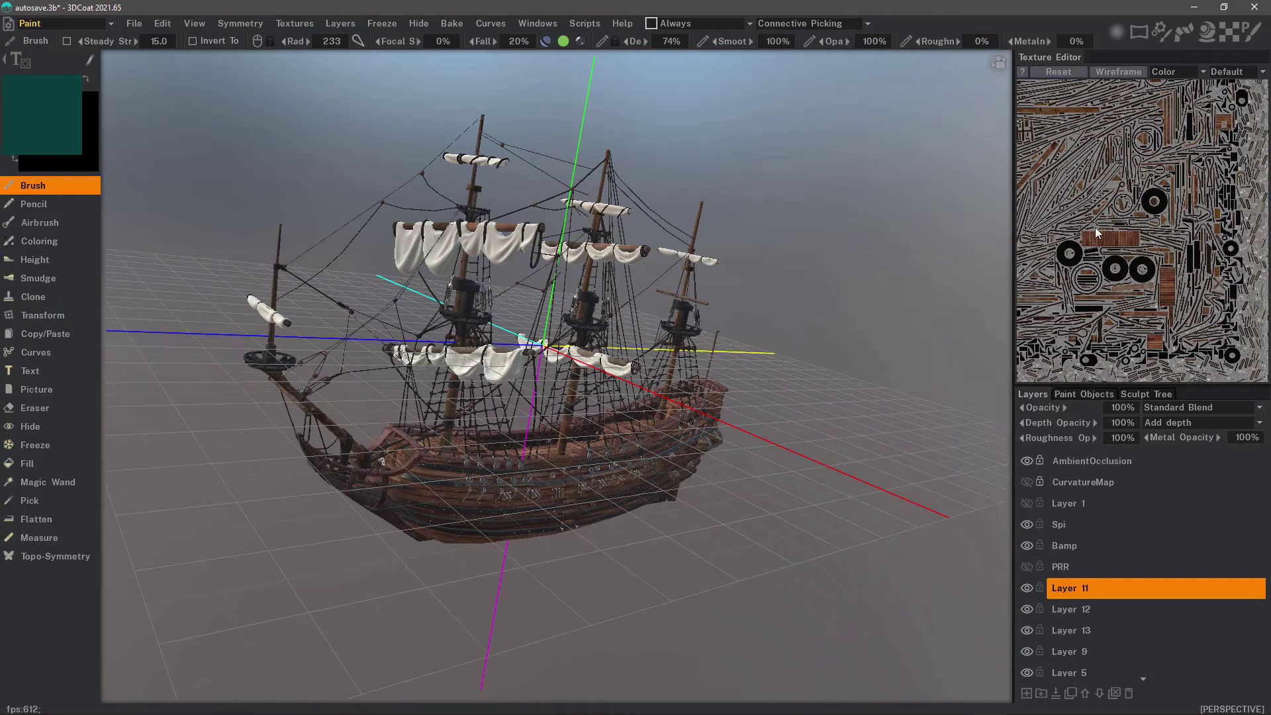
Examine the Default material's UV islands up close in the Texture Editor.
{"action": "scroll", "coordinate": [1112, 232], "scroll_direction": "up", "scroll_amount": 4}
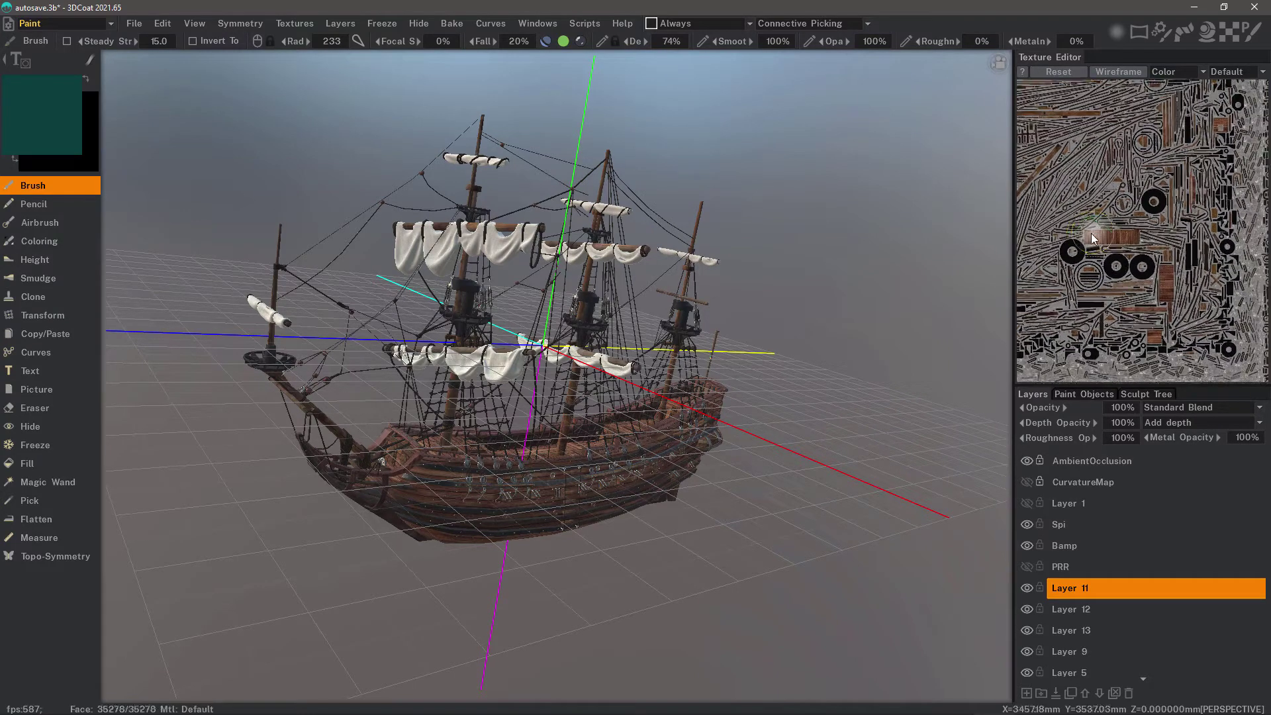
{"action": "scroll", "coordinate": [1125, 238], "scroll_direction": "down", "scroll_amount": 3}
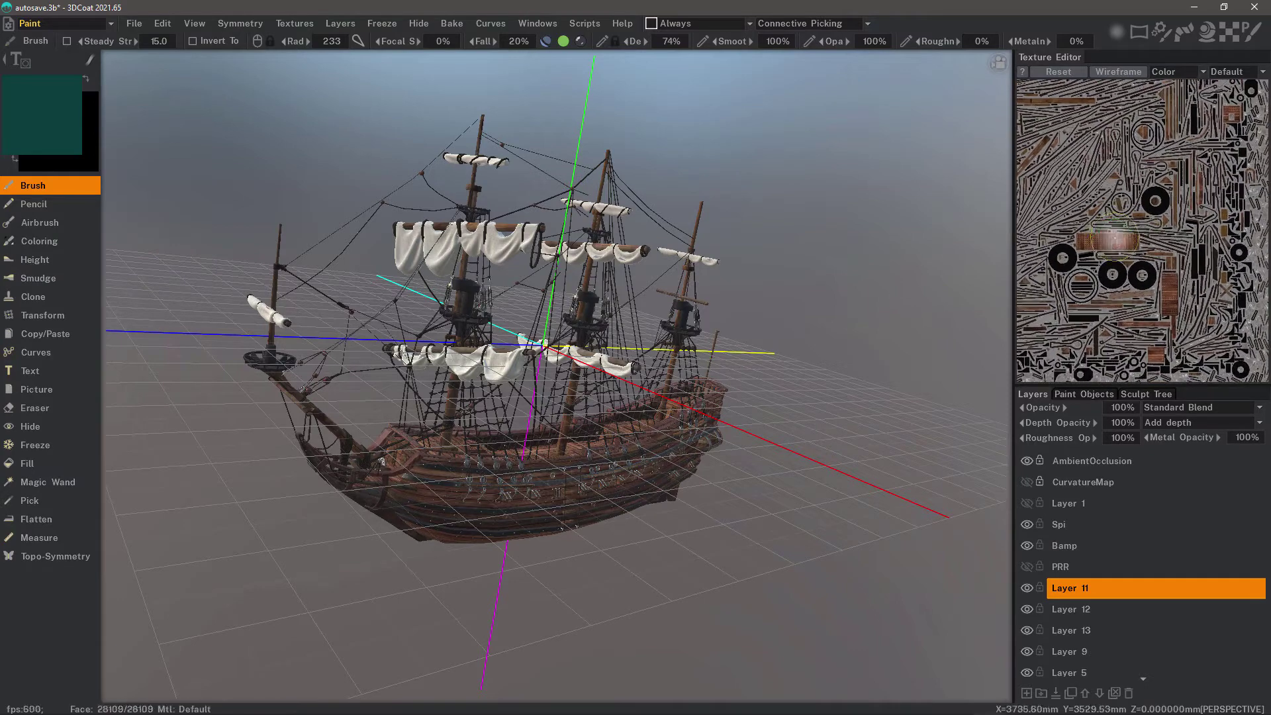
{"action": "scroll", "coordinate": [1111, 244], "scroll_direction": "up", "scroll_amount": 3}
{"action": "scroll", "coordinate": [1142, 247], "scroll_direction": "down", "scroll_amount": 3}
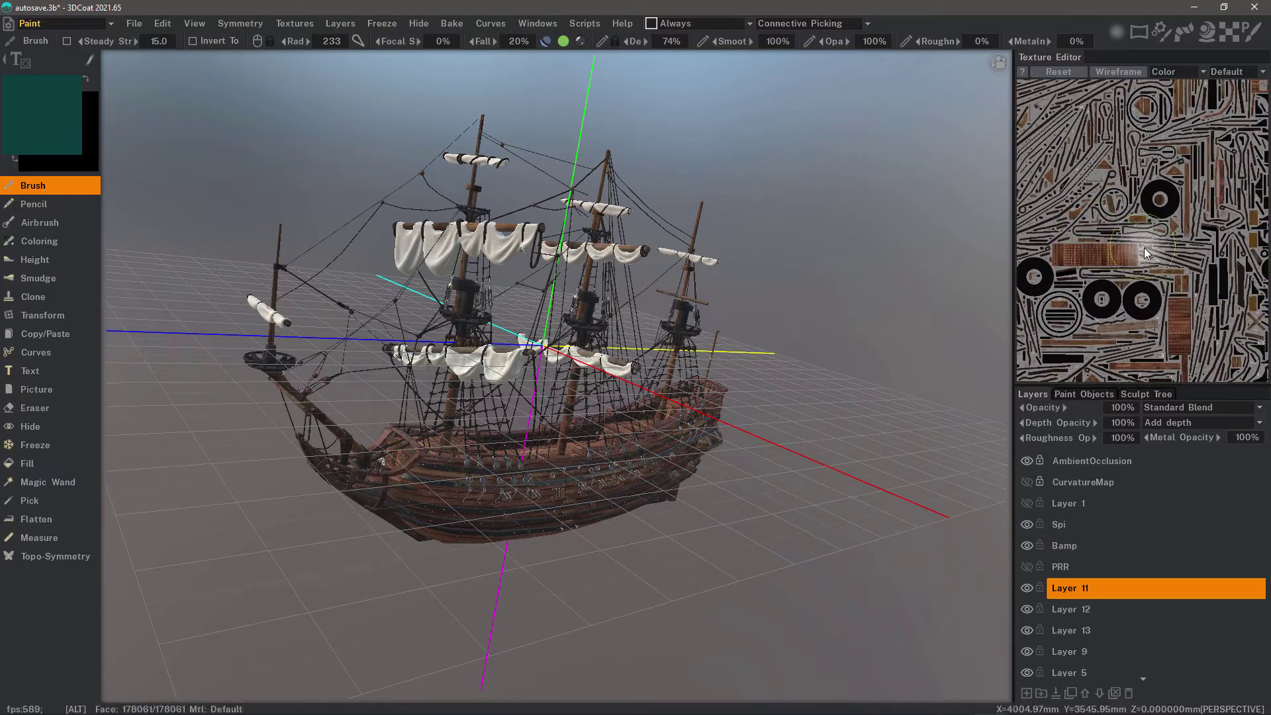
{"action": "mouse_move", "coordinate": [1102, 245]}
{"action": "right_mouse_down", "text": "alt"}
{"action": "mouse_move", "coordinate": [1162, 255]}
{"action": "mouse_move", "coordinate": [1091, 251]}
{"action": "right_mouse_up", "text": "alt"}
{"action": "scroll", "coordinate": [1143, 261], "scroll_direction": "up", "scroll_amount": 4}
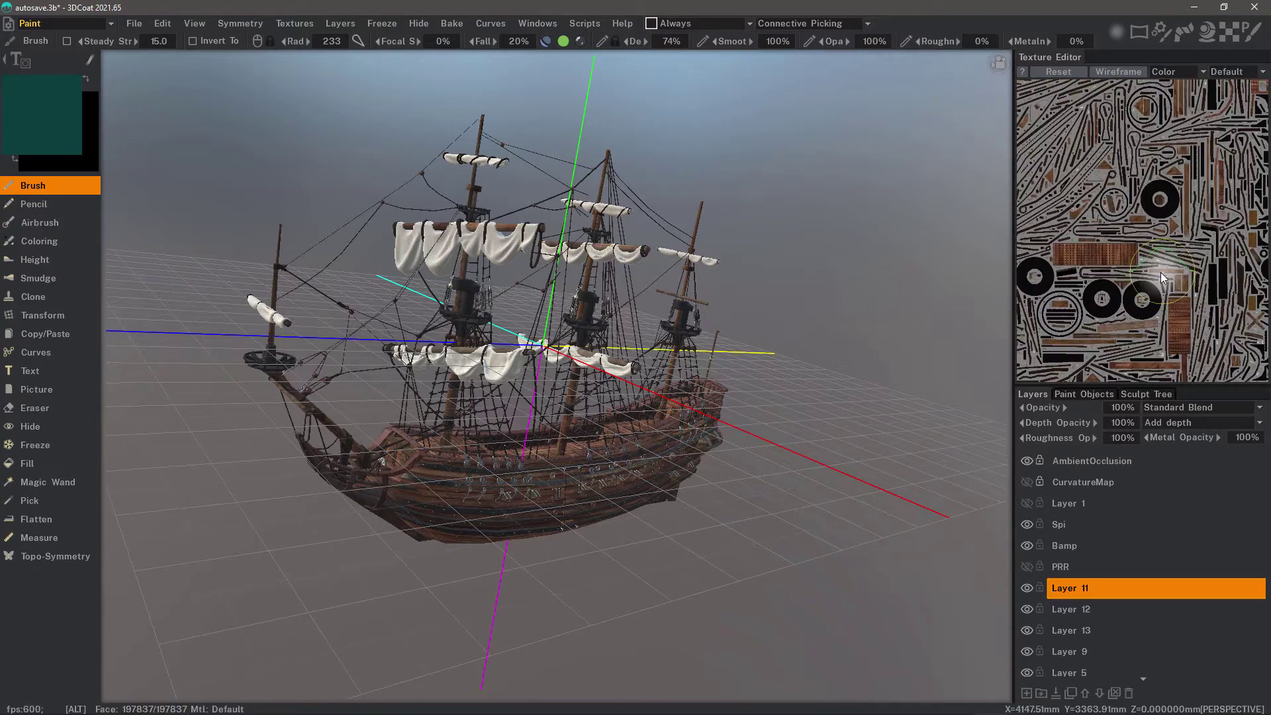
{"action": "right_click_drag", "start_coordinate": [1265, 321], "coordinate": [1270, 325], "text": "alt"}
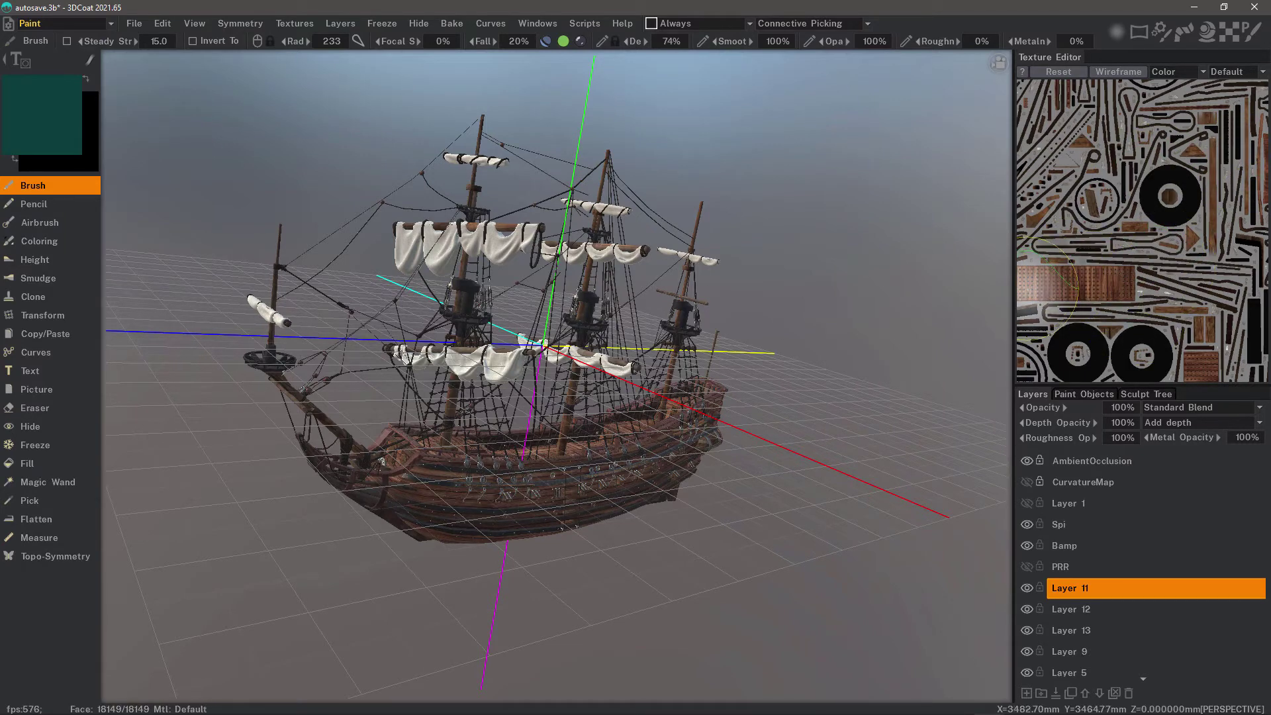
Place the Texture Editor in its own full-height column beside the Layers tabs, and resize the columns.
{"action": "left_click_drag", "start_coordinate": [1015, 285], "coordinate": [982, 278]}
{"action": "left_click_drag", "start_coordinate": [1027, 73], "coordinate": [861, 66]}
{"action": "left_click_drag", "start_coordinate": [984, 218], "coordinate": [1146, 224]}
Switch the Texture Editor from the Default material to the Korpus texture map.
{"action": "middle_click_drag", "start_coordinate": [982, 302], "coordinate": [1047, 425]}
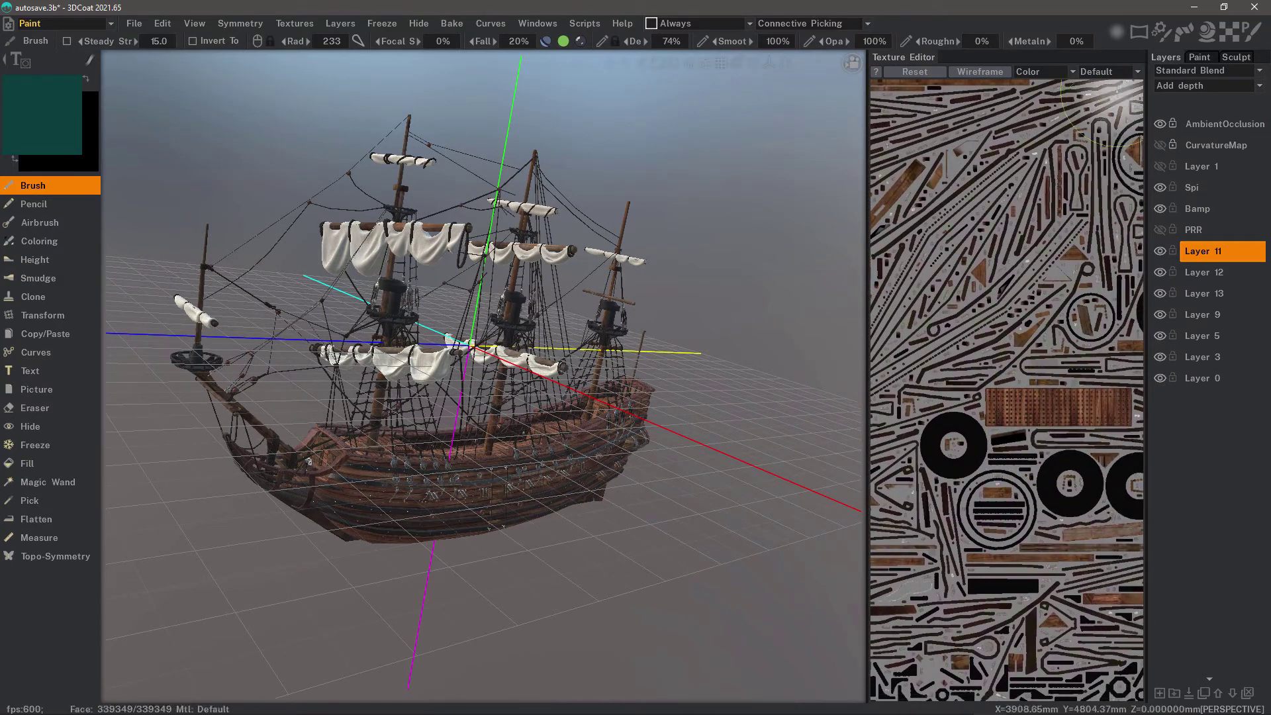
{"action": "left_click", "coordinate": [1104, 72]}
{"action": "left_click", "coordinate": [1103, 95]}
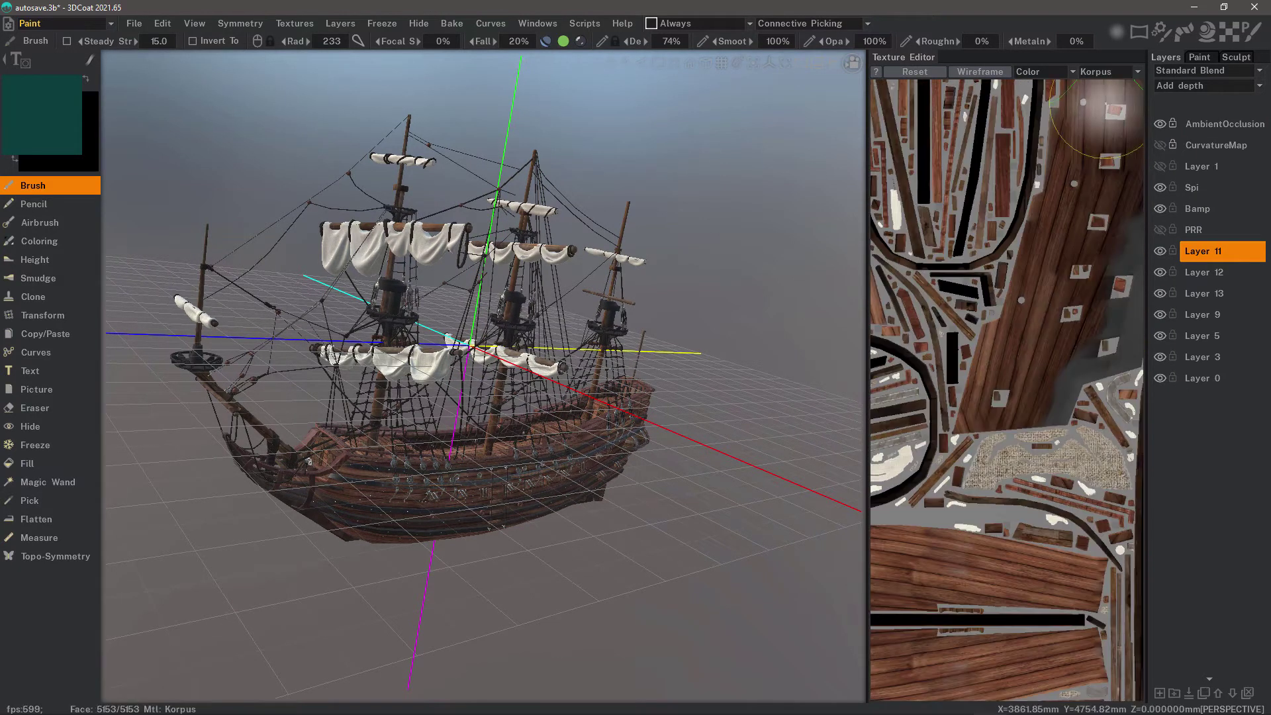
Set the brush radius to 79.5 and turn off depth painting, with the ship's side in view.
{"action": "right_click_drag", "start_coordinate": [777, 391], "coordinate": [537, 414]}
{"action": "left_click_drag", "start_coordinate": [537, 414], "coordinate": [439, 482]}
{"action": "right_click_drag", "start_coordinate": [454, 478], "coordinate": [391, 483]}
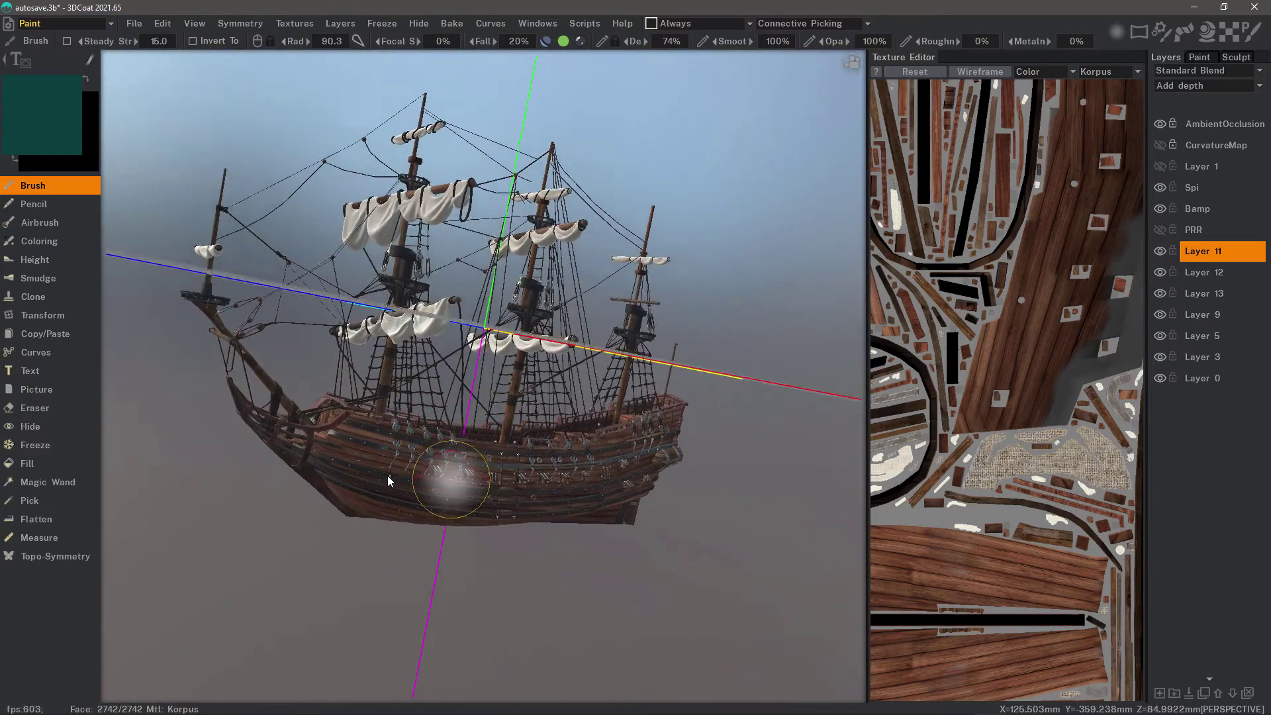
{"action": "left_click_drag", "start_coordinate": [391, 482], "coordinate": [514, 113], "text": "alt"}
{"action": "right_click_drag", "start_coordinate": [517, 112], "coordinate": [533, 66]}
{"action": "left_click", "coordinate": [545, 42]}
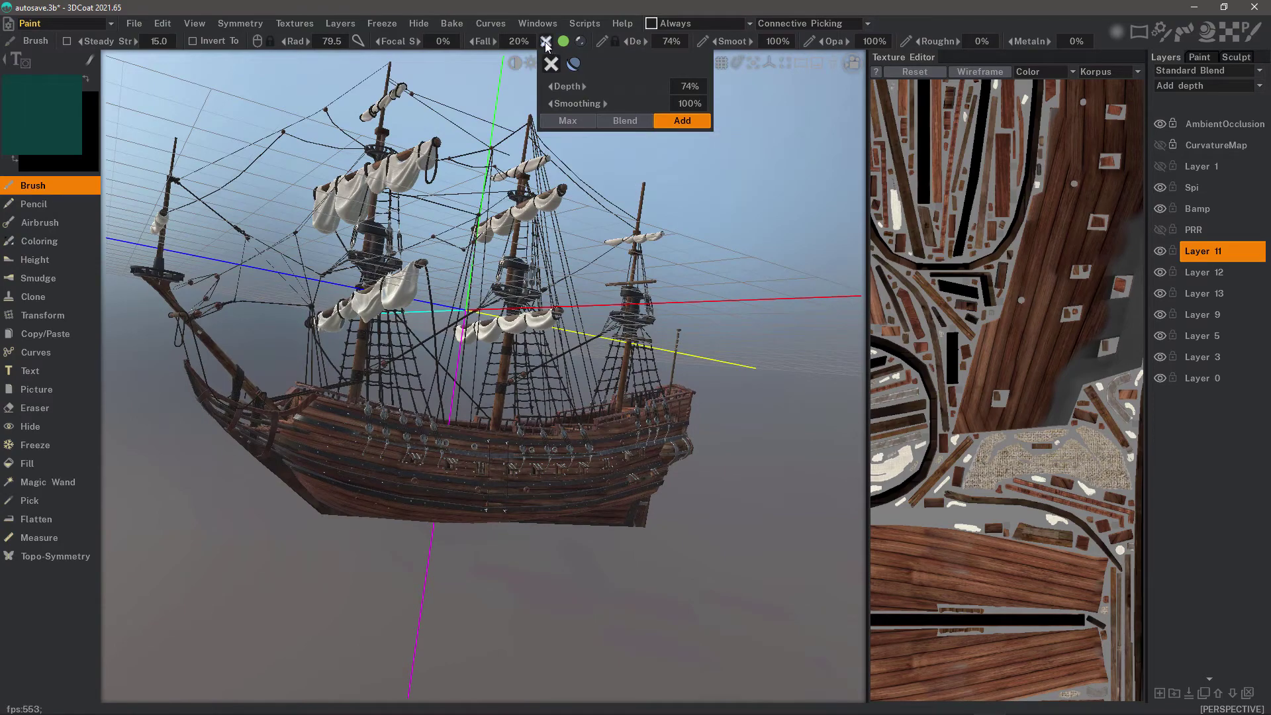
{"action": "mouse_move", "coordinate": [563, 43]}
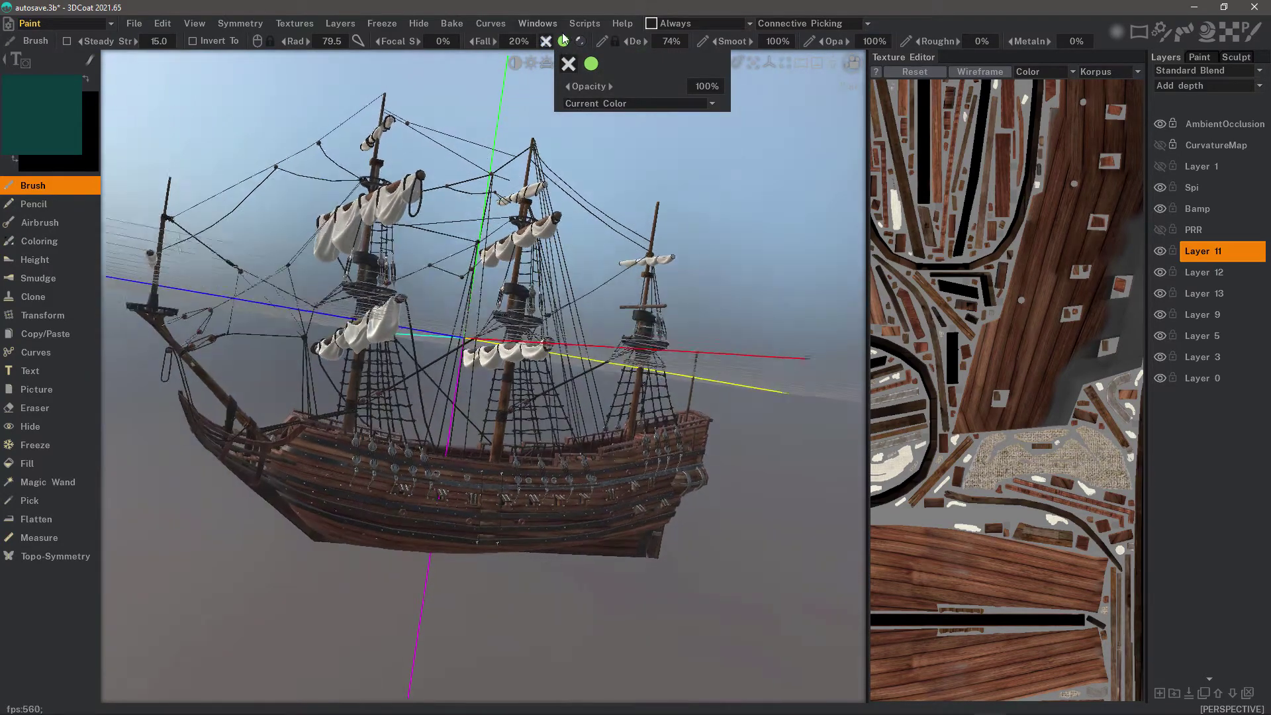
Paint the lower hull side with dark green brush strokes on Layer 11 and locate them in the Korpus texture map.
{"action": "scroll", "coordinate": [338, 503], "scroll_direction": "up", "scroll_amount": 3}
{"action": "scroll", "coordinate": [338, 504], "scroll_direction": "up", "scroll_amount": 3}
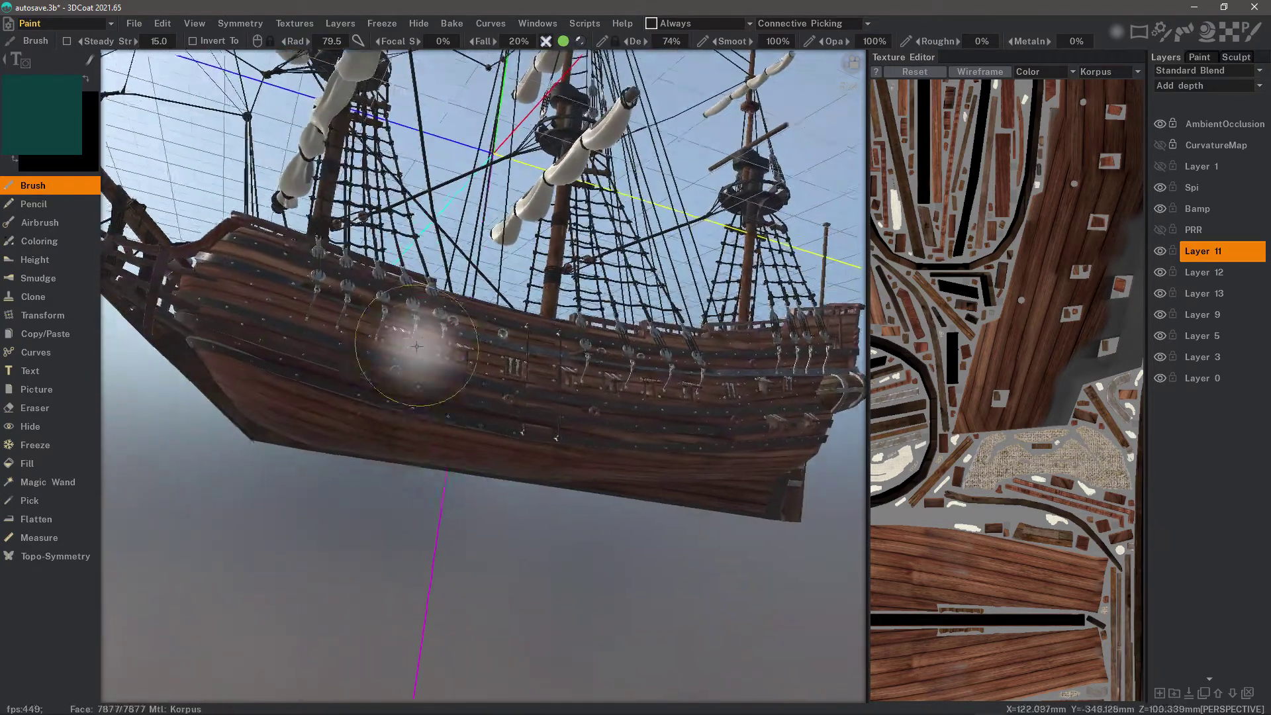
{"action": "scroll", "coordinate": [415, 410], "scroll_direction": "up", "scroll_amount": 1}
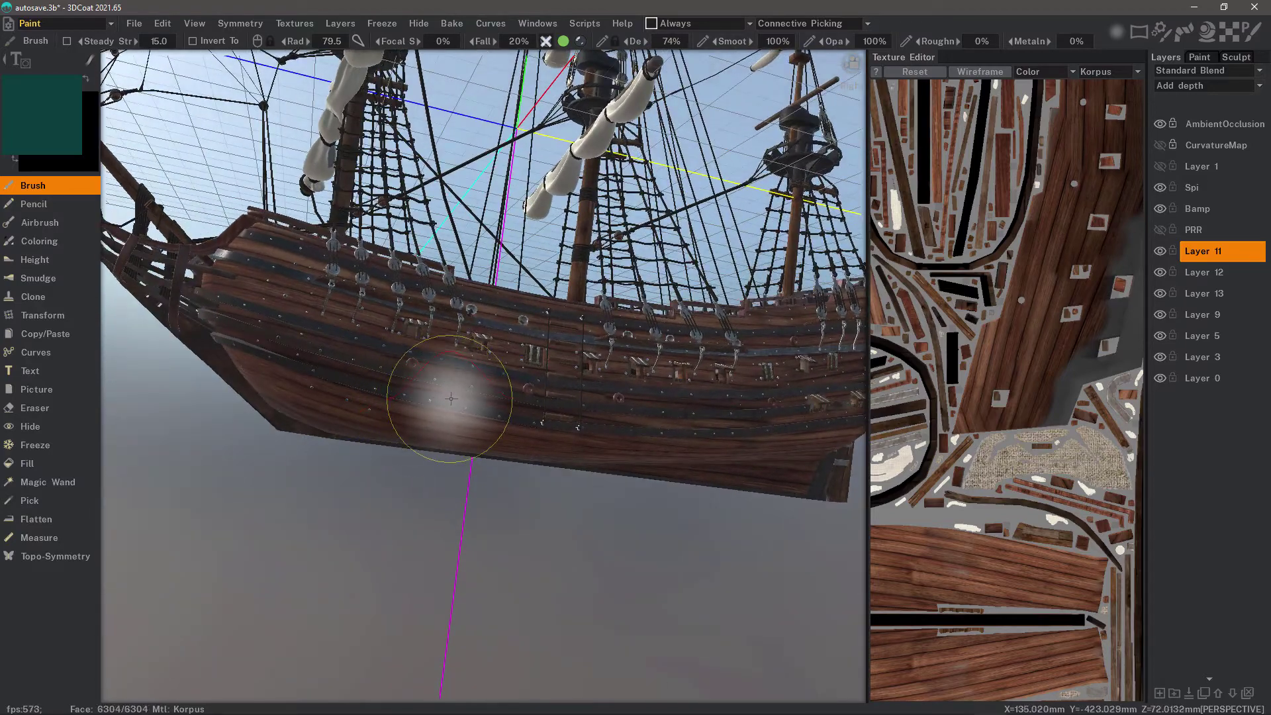
{"action": "mouse_move", "coordinate": [320, 366]}
{"action": "left_mouse_down"}
{"action": "mouse_move", "coordinate": [280, 361]}
{"action": "mouse_move", "coordinate": [722, 490]}
{"action": "left_mouse_up"}
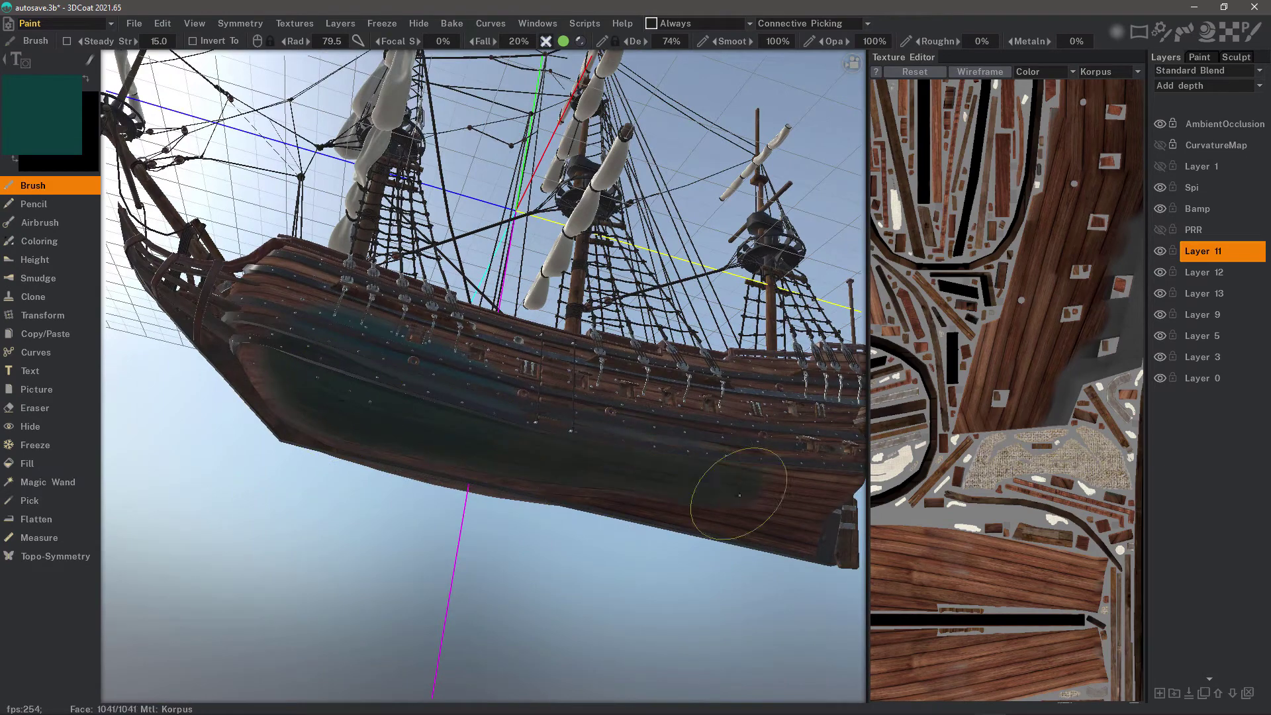
{"action": "left_click_drag", "start_coordinate": [813, 487], "coordinate": [724, 482]}
{"action": "left_click_drag", "start_coordinate": [503, 549], "coordinate": [530, 539]}
{"action": "mouse_move", "coordinate": [908, 544]}
{"action": "middle_mouse_down"}
{"action": "mouse_move", "coordinate": [1008, 442]}
{"action": "mouse_move", "coordinate": [1035, 471]}
{"action": "middle_mouse_up"}
{"action": "right_click_drag", "start_coordinate": [1047, 443], "coordinate": [945, 430]}
{"action": "scroll", "coordinate": [945, 429], "scroll_direction": "up", "scroll_amount": 3}
{"action": "mouse_move", "coordinate": [821, 424]}
{"action": "right_mouse_down"}
{"action": "mouse_move", "coordinate": [653, 440]}
{"action": "mouse_move", "coordinate": [781, 468]}
{"action": "right_mouse_up"}
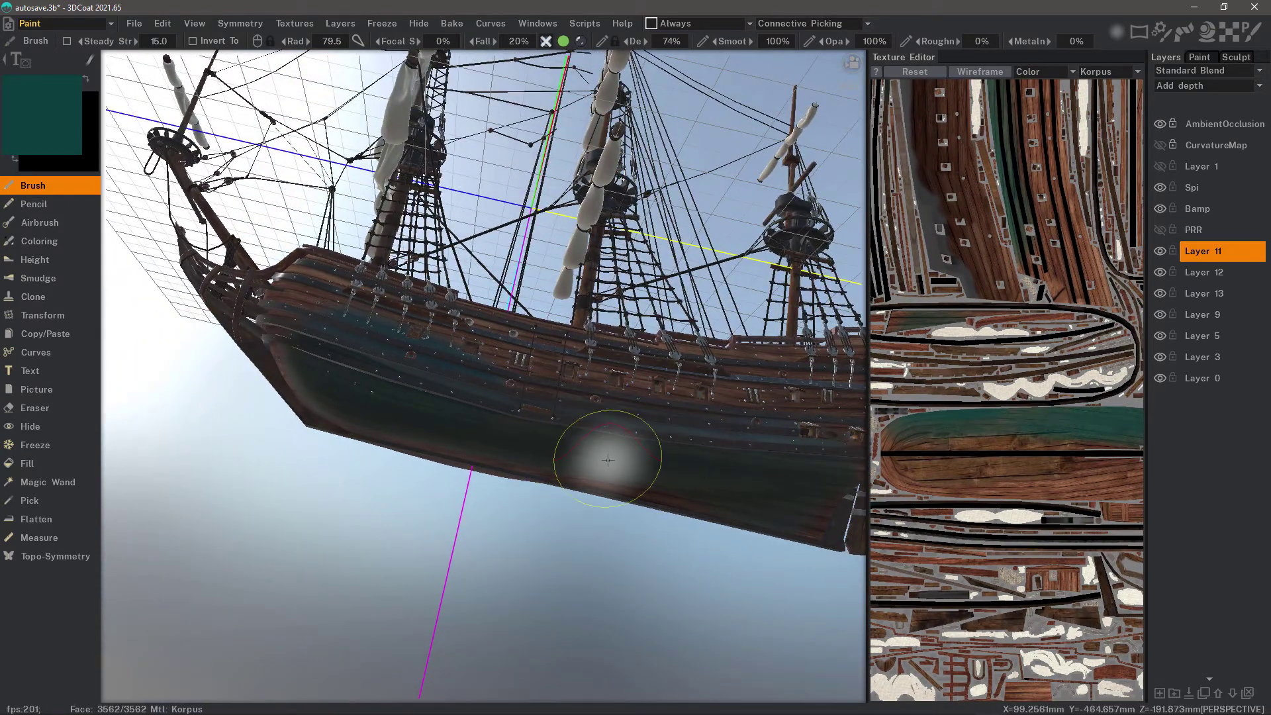
Paint the lower hull strips dark green directly in the Korpus texture map, using brush radii of 162 and 64.2, and check the ship's hull.
{"action": "mouse_move", "coordinate": [684, 482]}
{"action": "left_mouse_down", "text": "alt"}
{"action": "mouse_move", "coordinate": [689, 465]}
{"action": "mouse_move", "coordinate": [541, 462]}
{"action": "mouse_move", "coordinate": [633, 490]}
{"action": "mouse_move", "coordinate": [571, 467]}
{"action": "left_mouse_up", "text": "alt"}
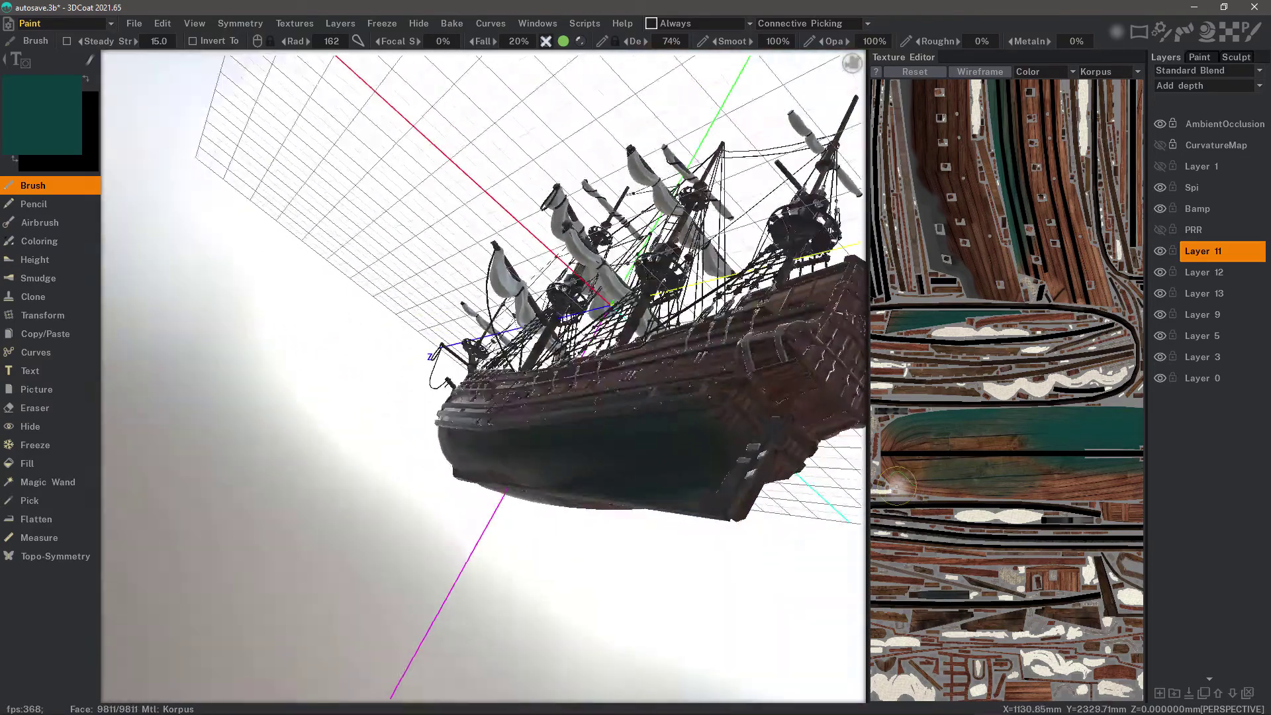
{"action": "mouse_move", "coordinate": [898, 486]}
{"action": "left_mouse_down", "text": "alt"}
{"action": "mouse_move", "coordinate": [854, 489]}
{"action": "mouse_move", "coordinate": [1010, 474]}
{"action": "left_mouse_up", "text": "alt"}
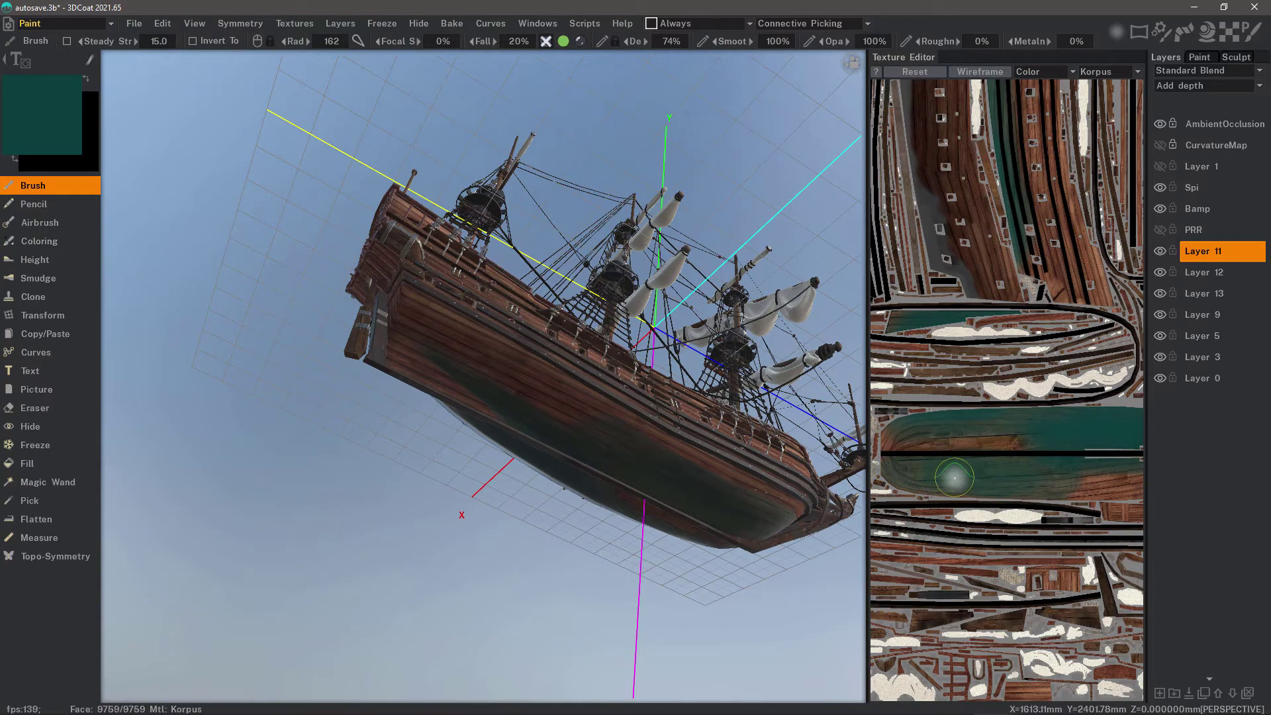
{"action": "left_click_drag", "start_coordinate": [563, 450], "coordinate": [507, 356], "text": "alt"}
{"action": "right_click_drag", "start_coordinate": [507, 356], "coordinate": [486, 353]}
{"action": "left_click_drag", "start_coordinate": [486, 353], "coordinate": [454, 372], "text": "alt"}
{"action": "right_click_drag", "start_coordinate": [455, 373], "coordinate": [437, 371]}
{"action": "mouse_move", "coordinate": [437, 372]}
{"action": "left_mouse_down", "text": "alt"}
{"action": "mouse_move", "coordinate": [397, 343]}
{"action": "mouse_move", "coordinate": [464, 386]}
{"action": "mouse_move", "coordinate": [440, 359]}
{"action": "left_mouse_up", "text": "alt"}
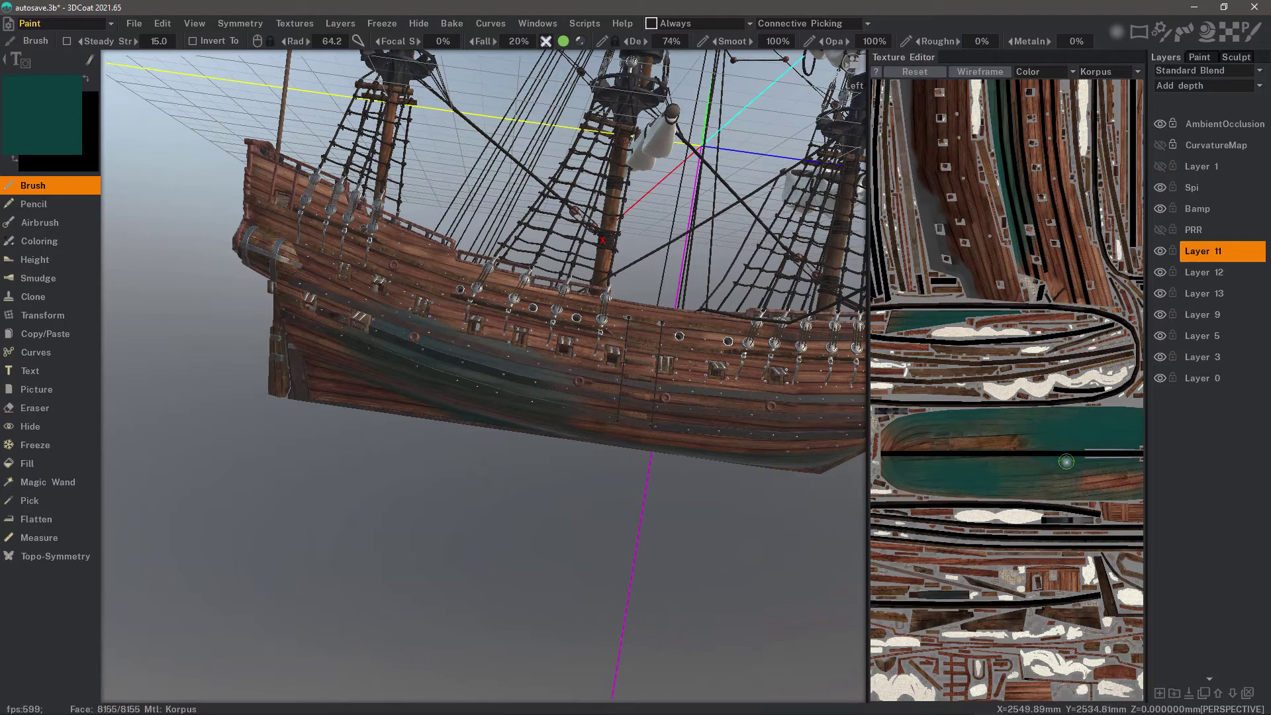
{"action": "middle_click_drag", "start_coordinate": [1054, 467], "coordinate": [968, 457]}
{"action": "mouse_move", "coordinate": [503, 385]}
{"action": "left_mouse_down"}
{"action": "mouse_move", "coordinate": [392, 345]}
{"action": "mouse_move", "coordinate": [440, 361]}
{"action": "mouse_move", "coordinate": [357, 350]}
{"action": "left_mouse_up"}
{"action": "right_click_drag", "start_coordinate": [357, 349], "coordinate": [340, 471]}
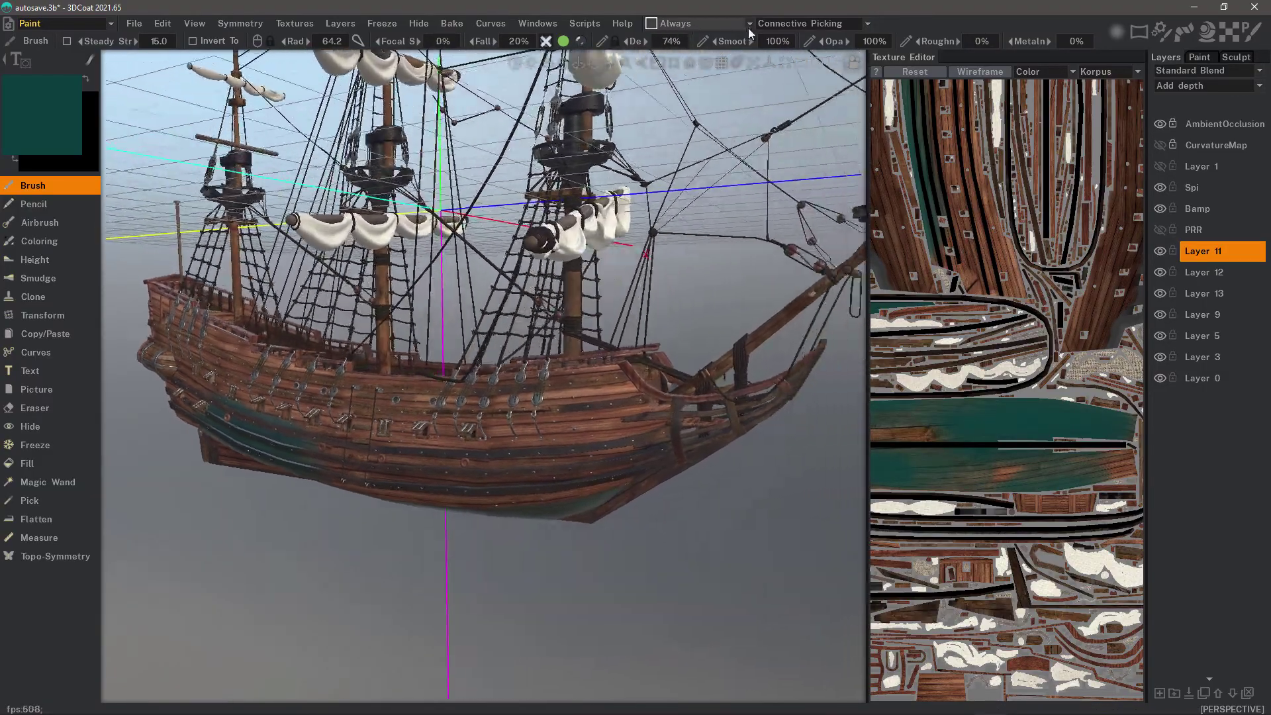
Preview a brown smart material from the Wood category on the ship in a smaller preview frame, and clear the material.
{"action": "left_click", "coordinate": [747, 25]}
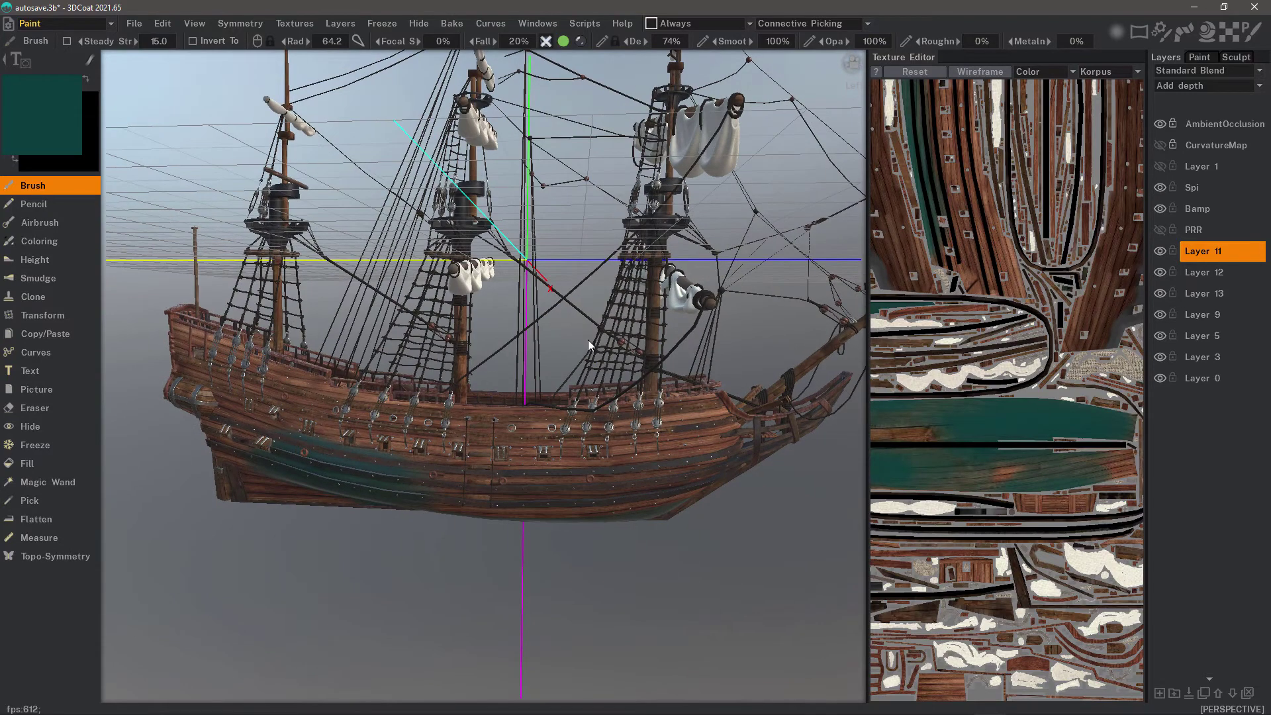
{"action": "mouse_move", "coordinate": [1208, 34]}
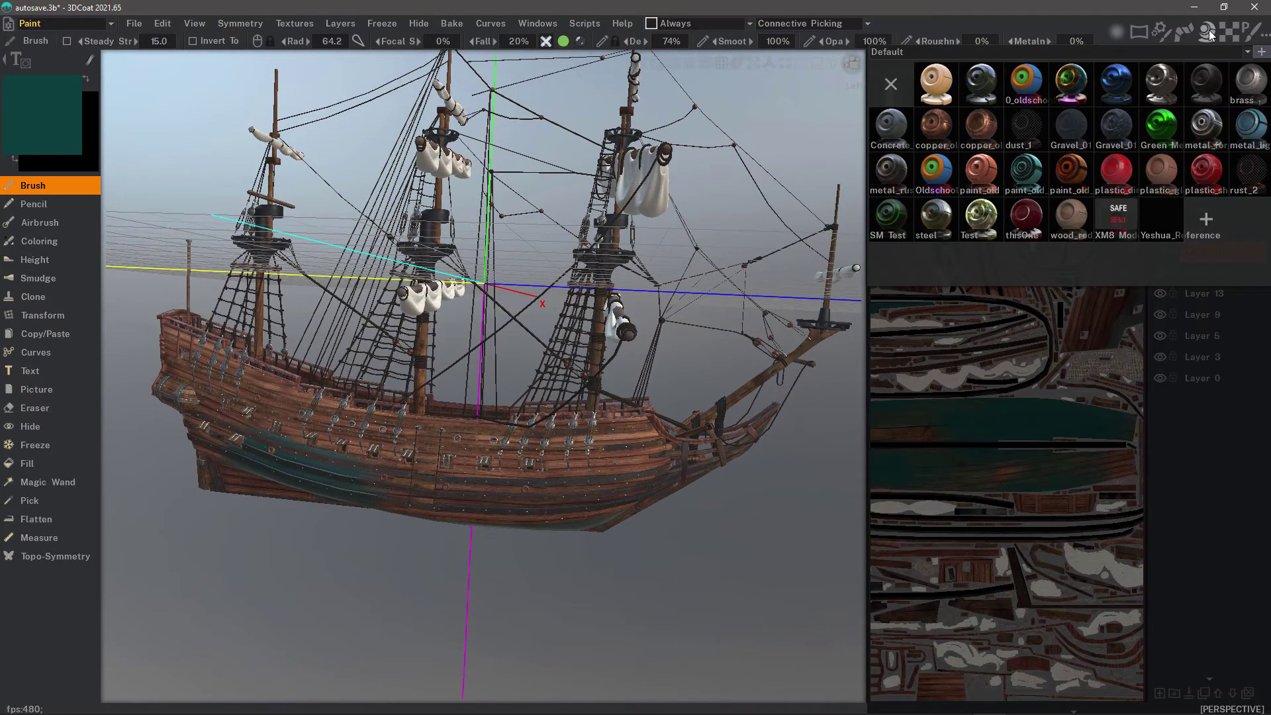
{"action": "mouse_move", "coordinate": [1045, 51]}
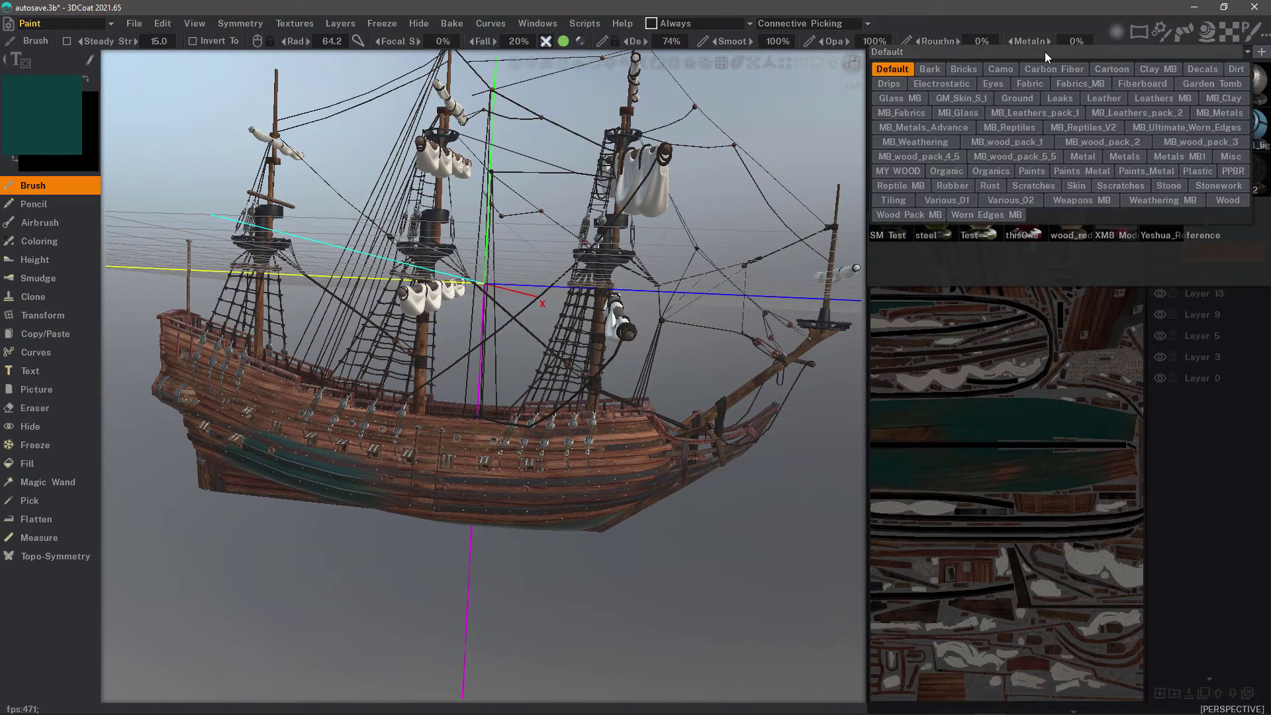
{"action": "left_click", "coordinate": [1183, 202]}
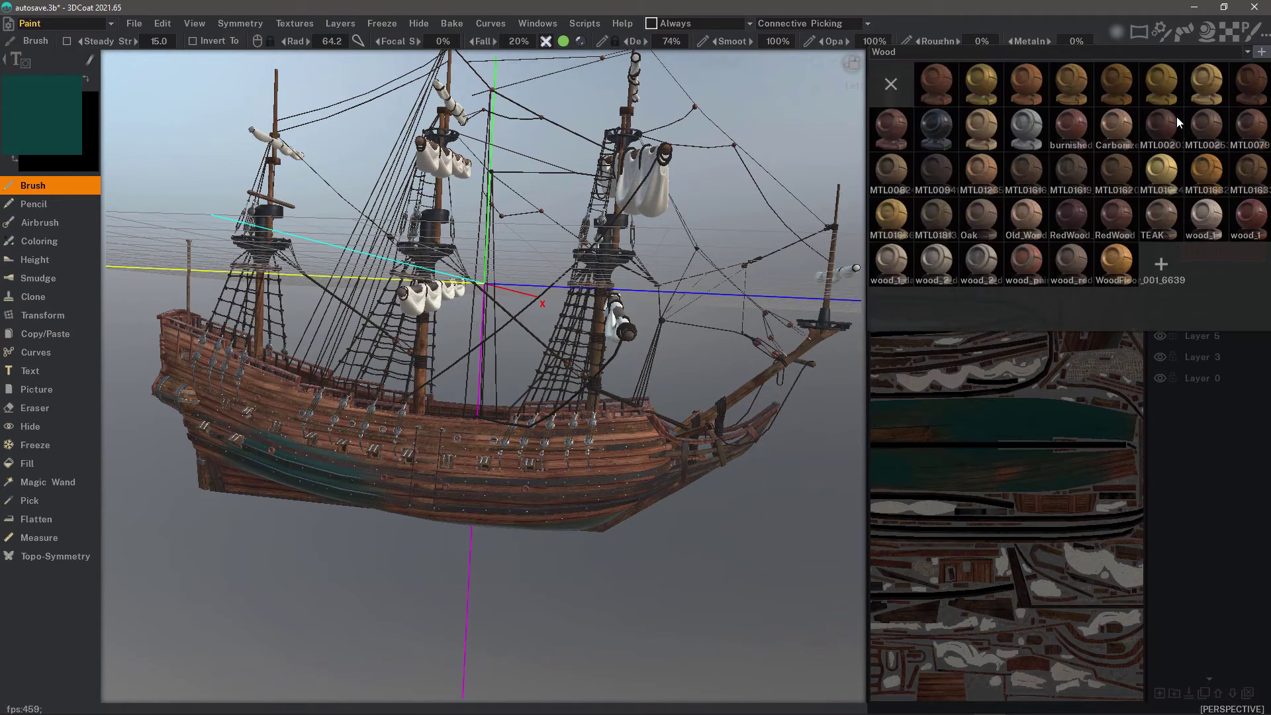
{"action": "left_click", "coordinate": [1115, 172]}
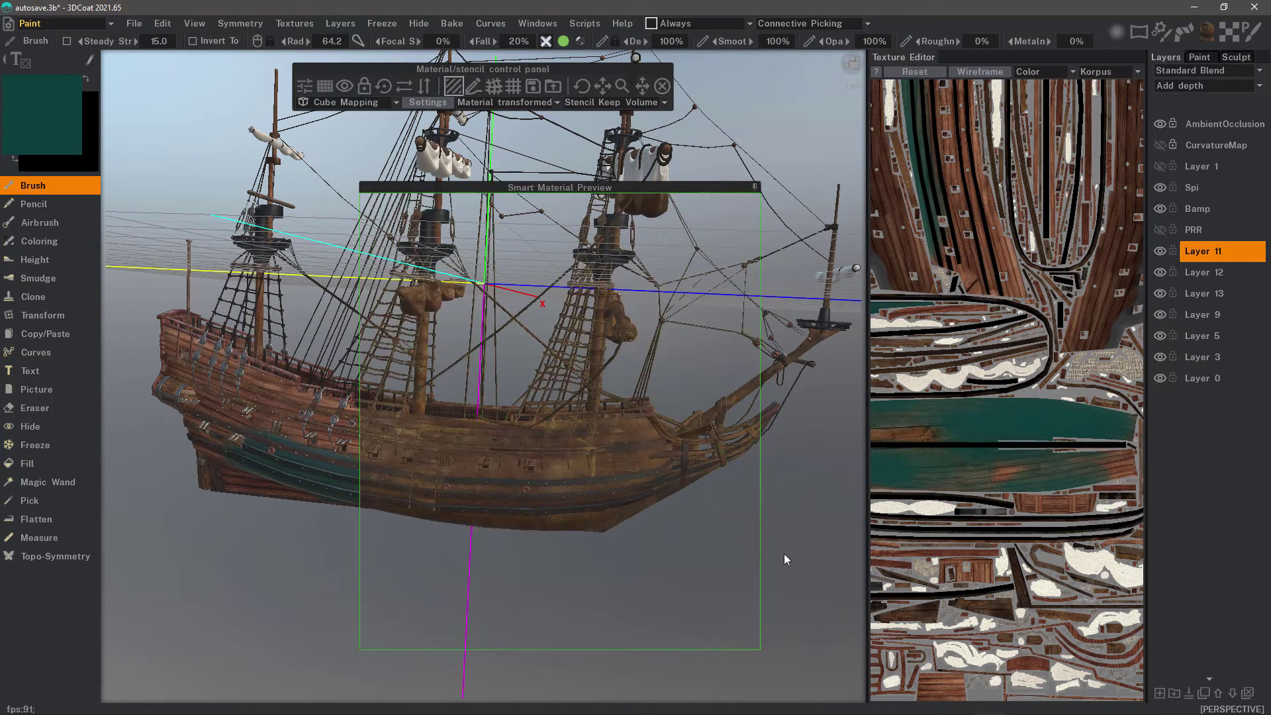
{"action": "left_click_drag", "start_coordinate": [757, 648], "coordinate": [669, 534]}
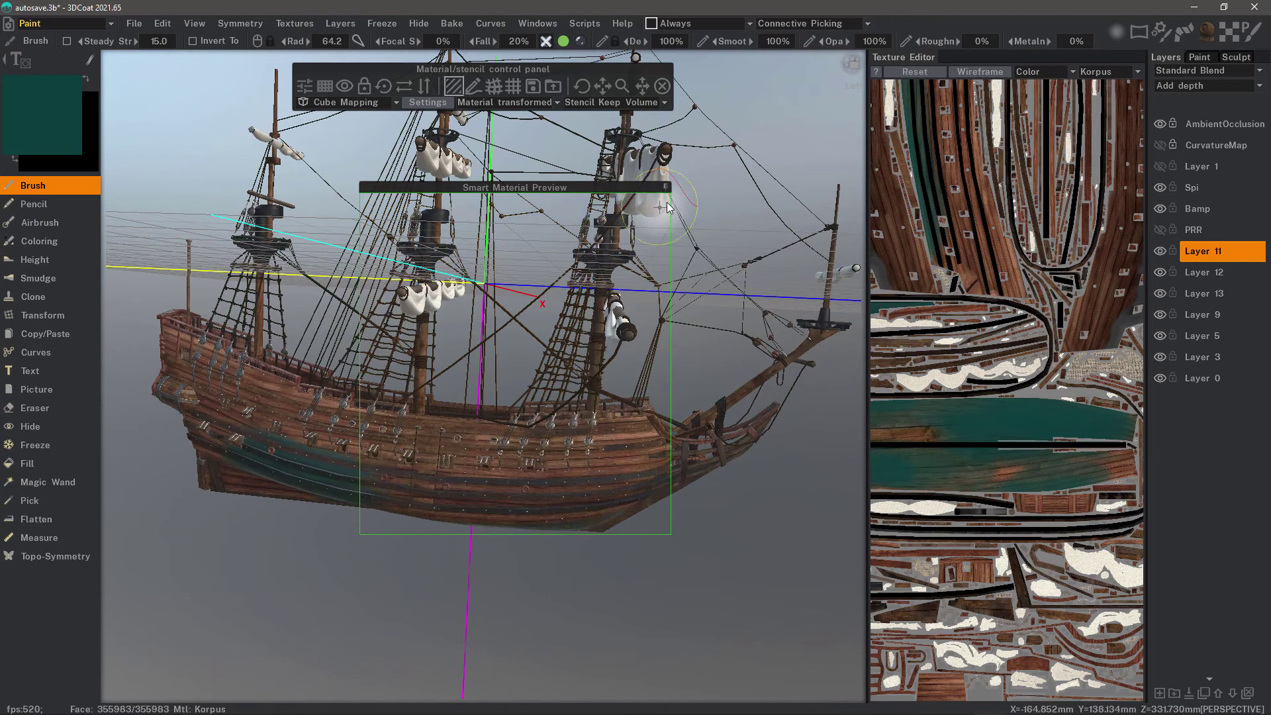
{"action": "left_click", "coordinate": [662, 86]}
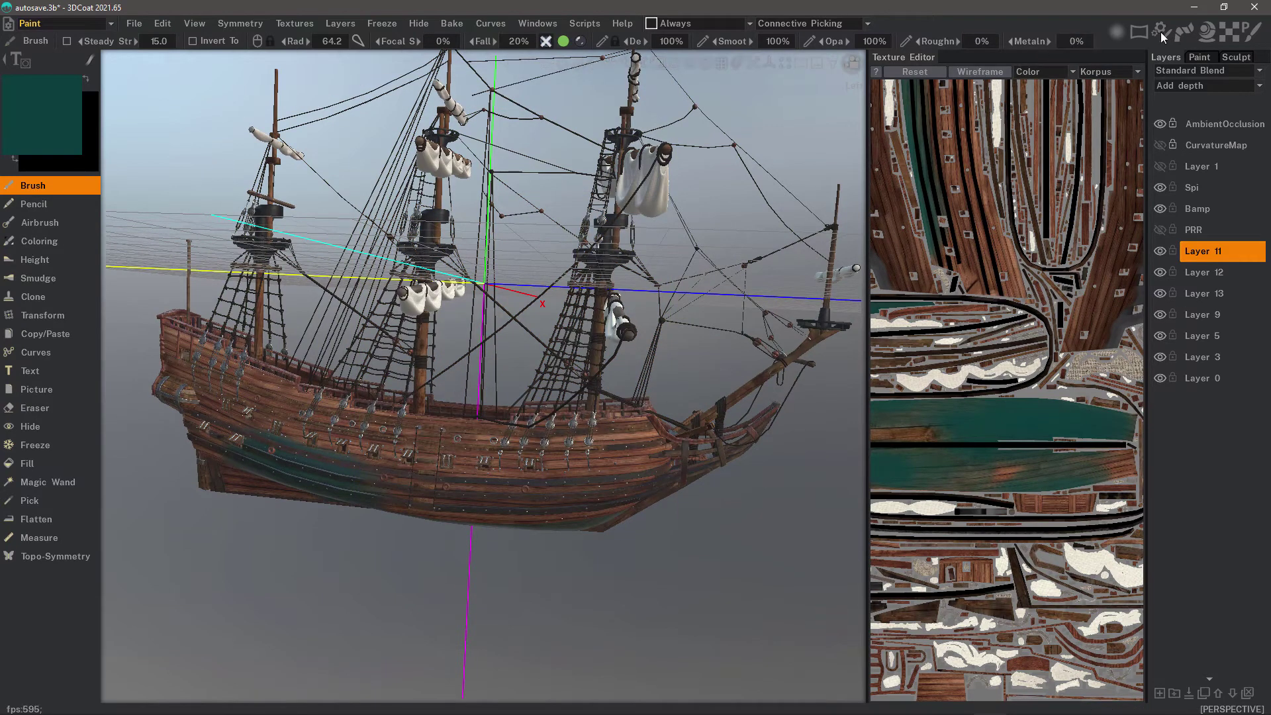
Examine the options available for a yellow smart material in the Wood category and the list of painting conditions.
{"action": "left_click", "coordinate": [1207, 31]}
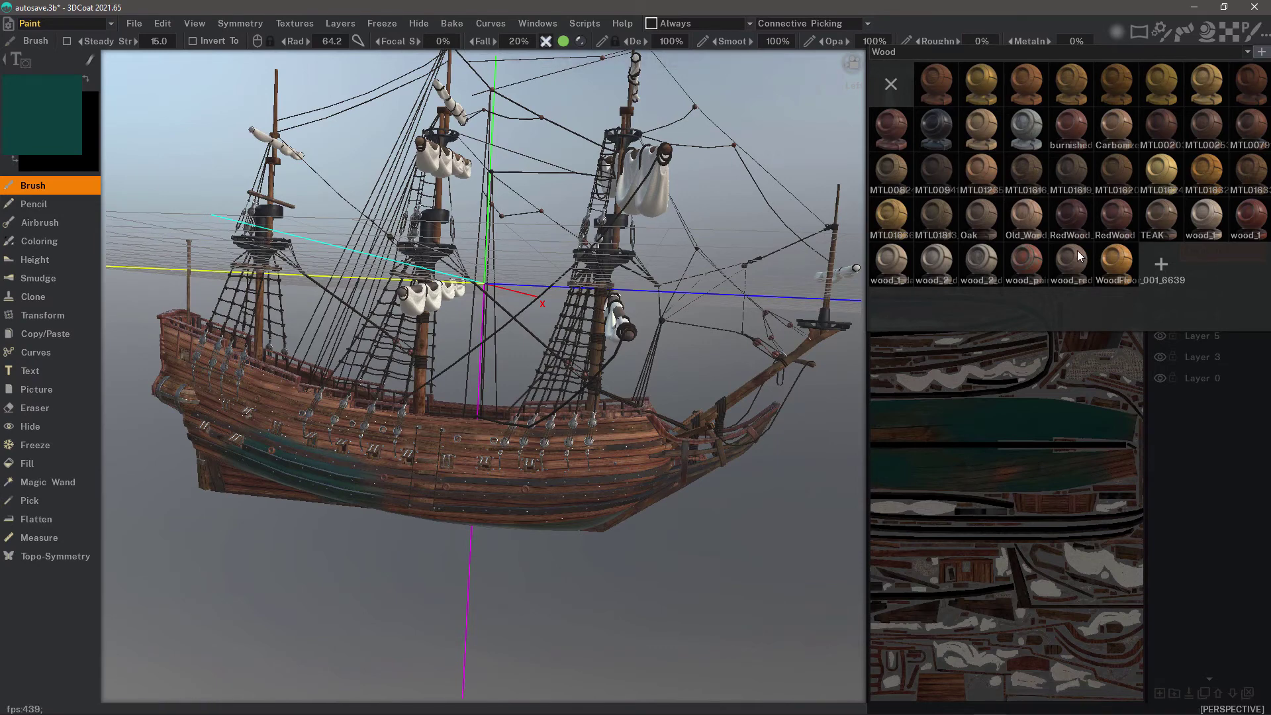
{"action": "right_click", "coordinate": [980, 86]}
{"action": "mouse_move", "coordinate": [953, 177]}
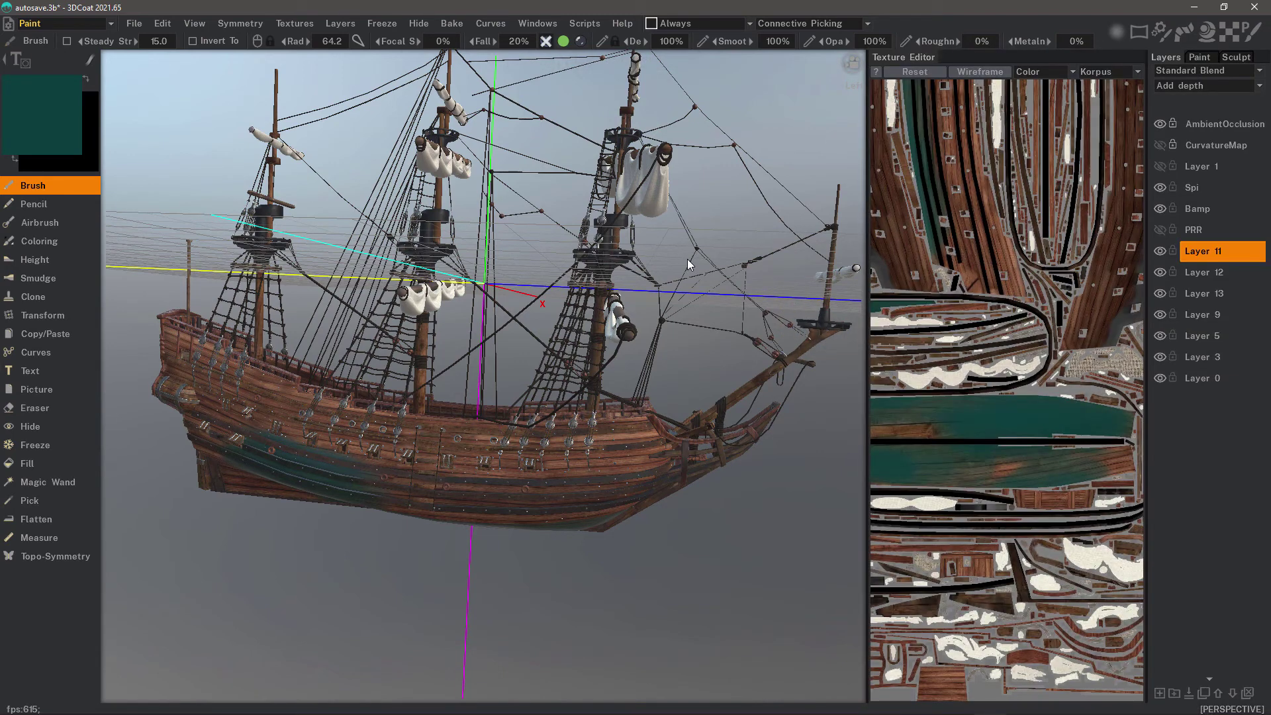
{"action": "left_click", "coordinate": [689, 23]}
{"action": "left_click_drag", "start_coordinate": [369, 591], "coordinate": [247, 556]}
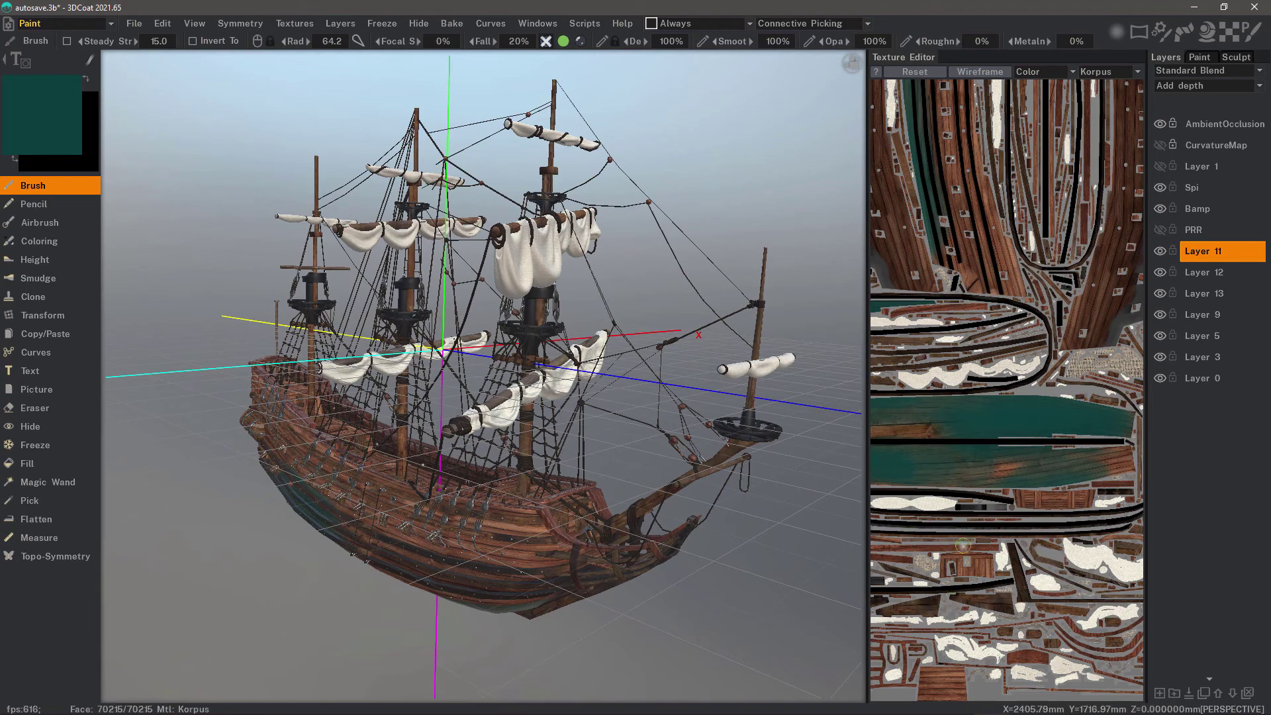
{"action": "left_click_drag", "start_coordinate": [197, 194], "coordinate": [236, 202]}
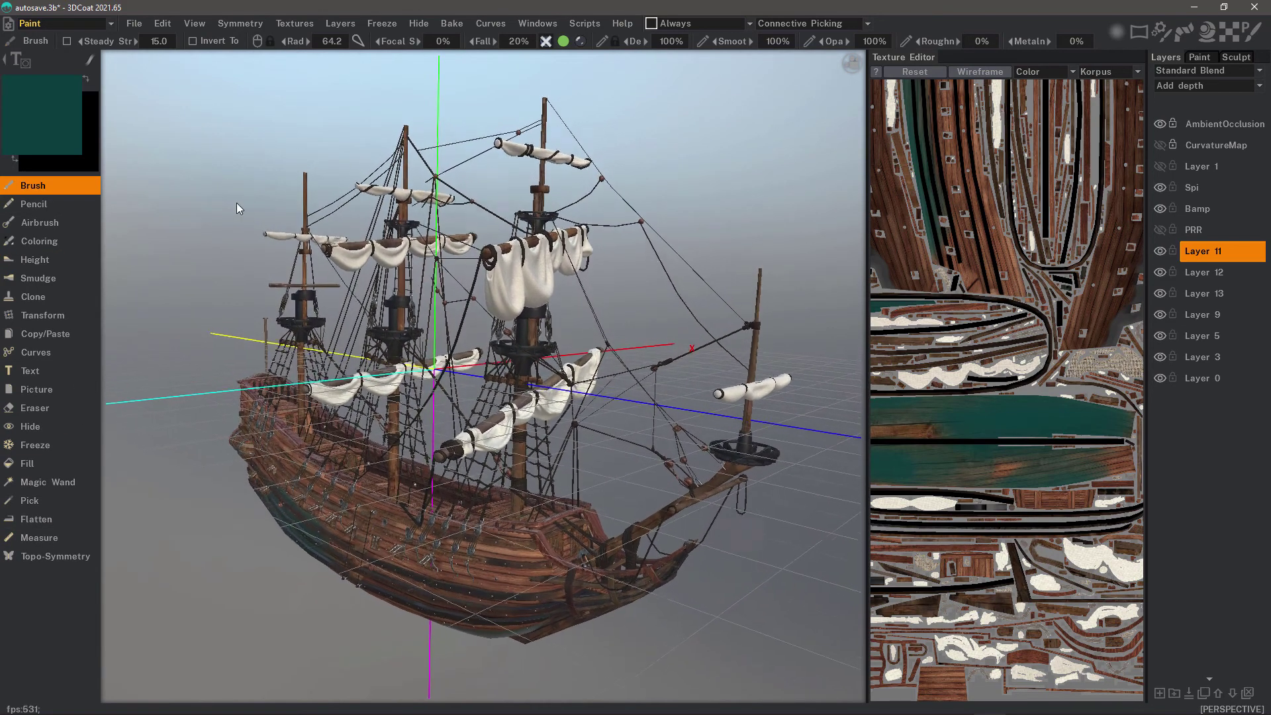